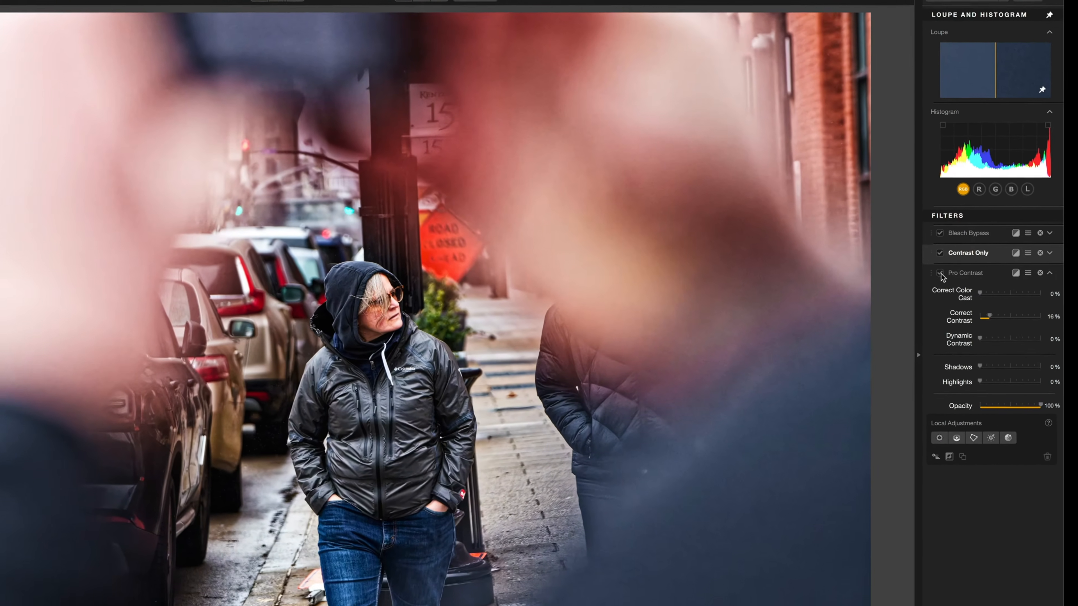
click(940, 273)
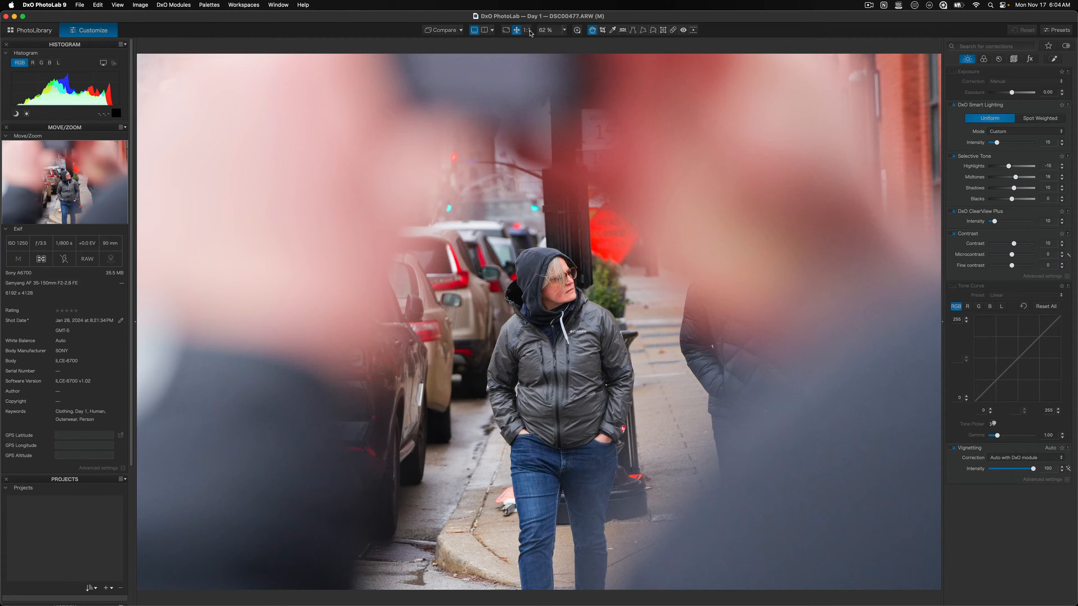
Set Contrast to 28, Fine contrast to 27 and the ClearView Plus intensity to 42, checking the Contrast correction off and on
click(443, 30)
drag(1014, 245, 1019, 246)
drag(1013, 266, 1018, 267)
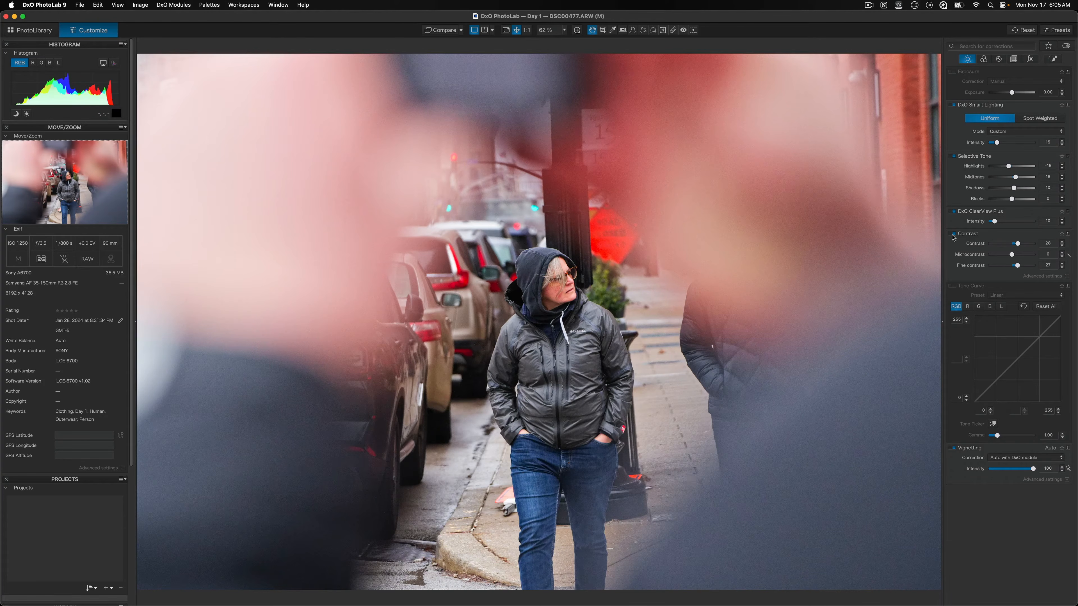
click(952, 235)
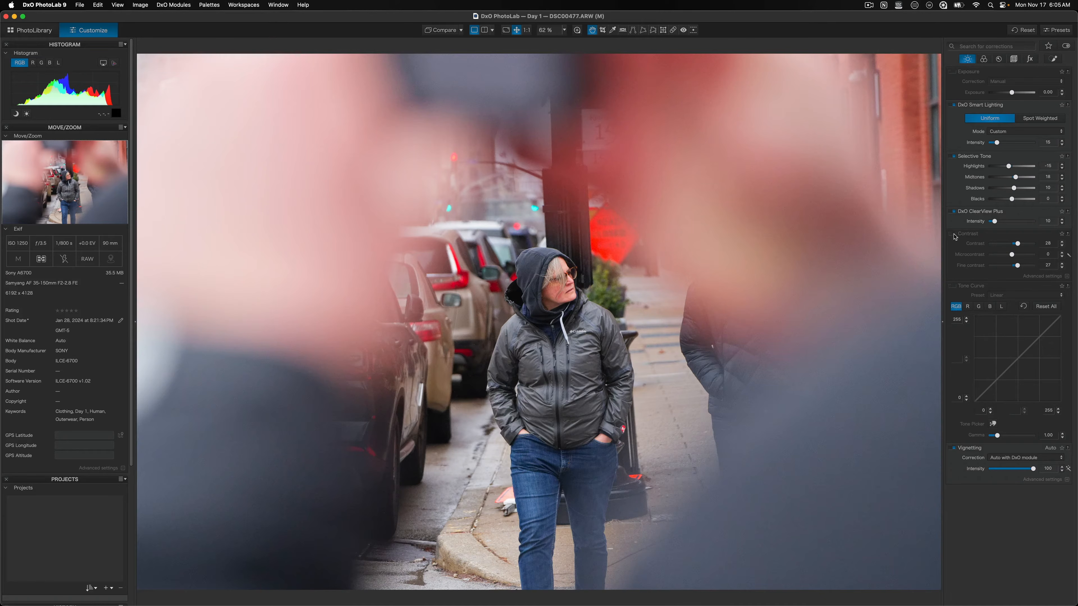
click(953, 235)
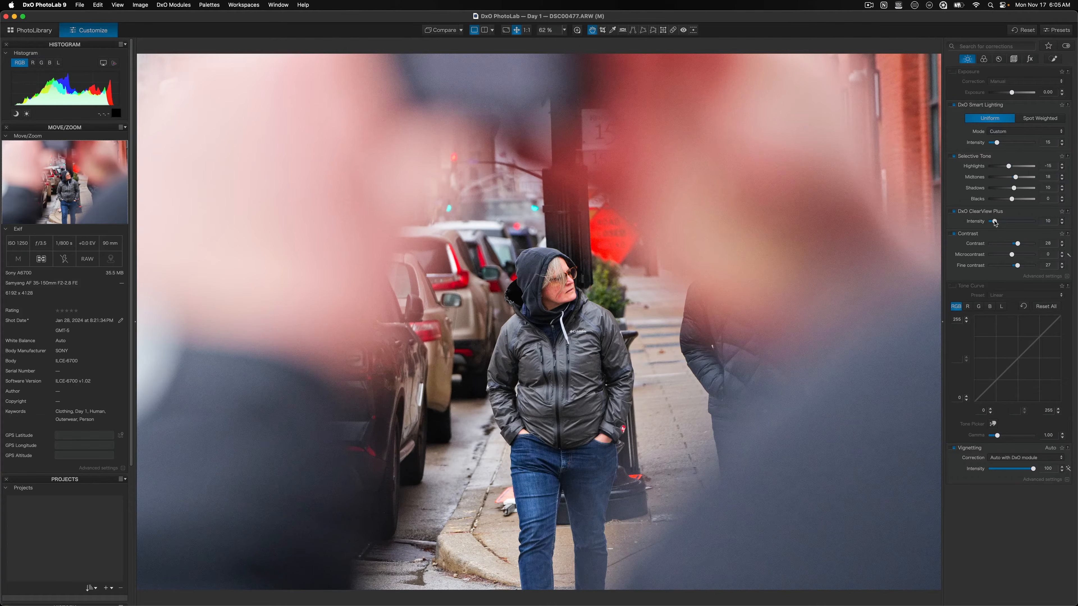
drag(995, 222, 1008, 222)
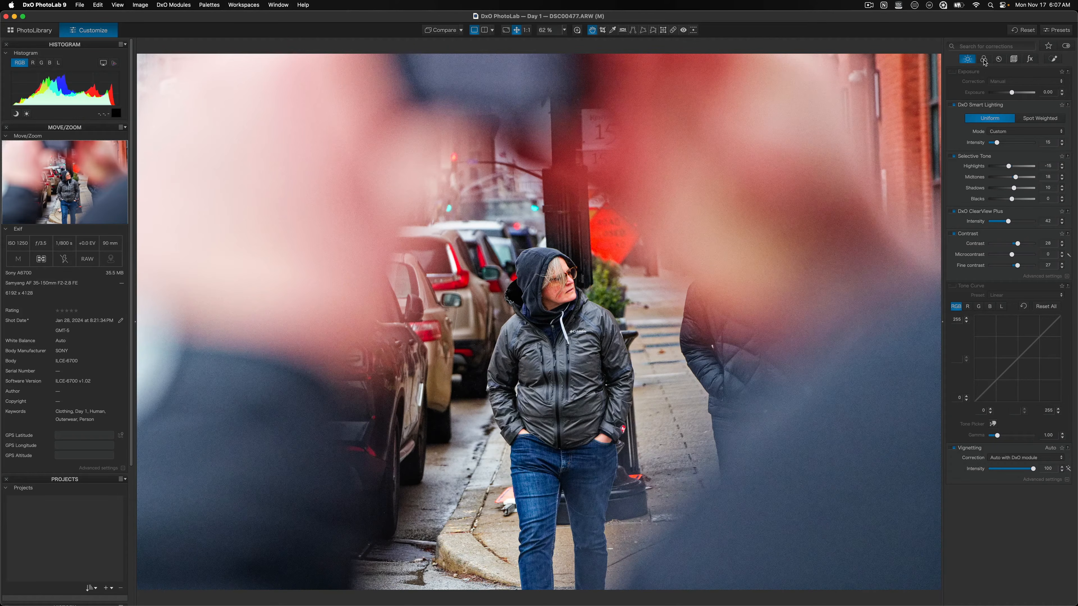
Reduce the saturation of the red channel in the HSL correction to about -23
click(984, 59)
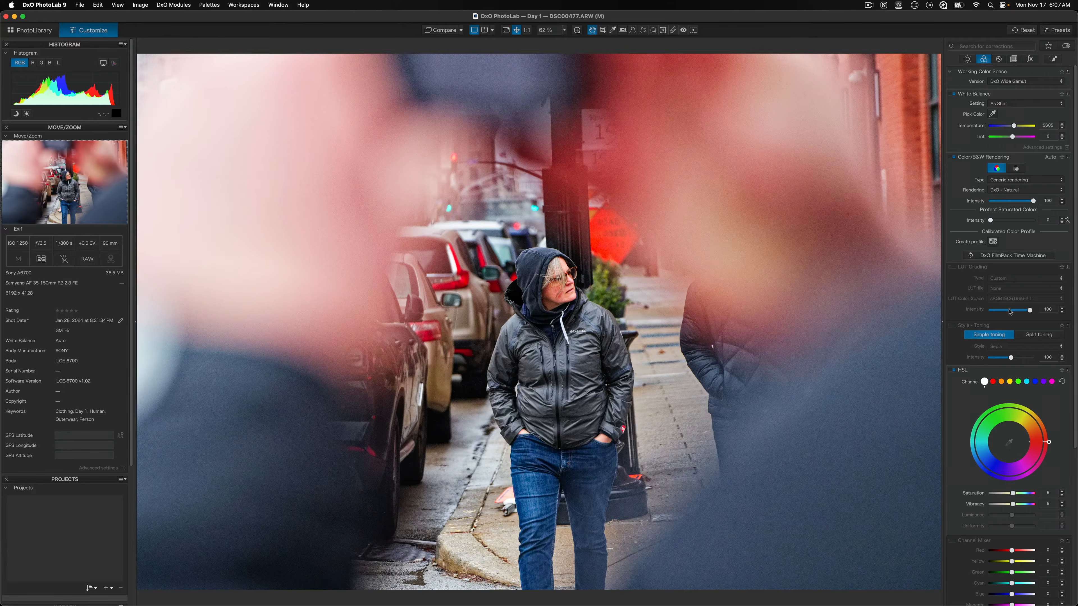
scroll(1028, 274, down, 5)
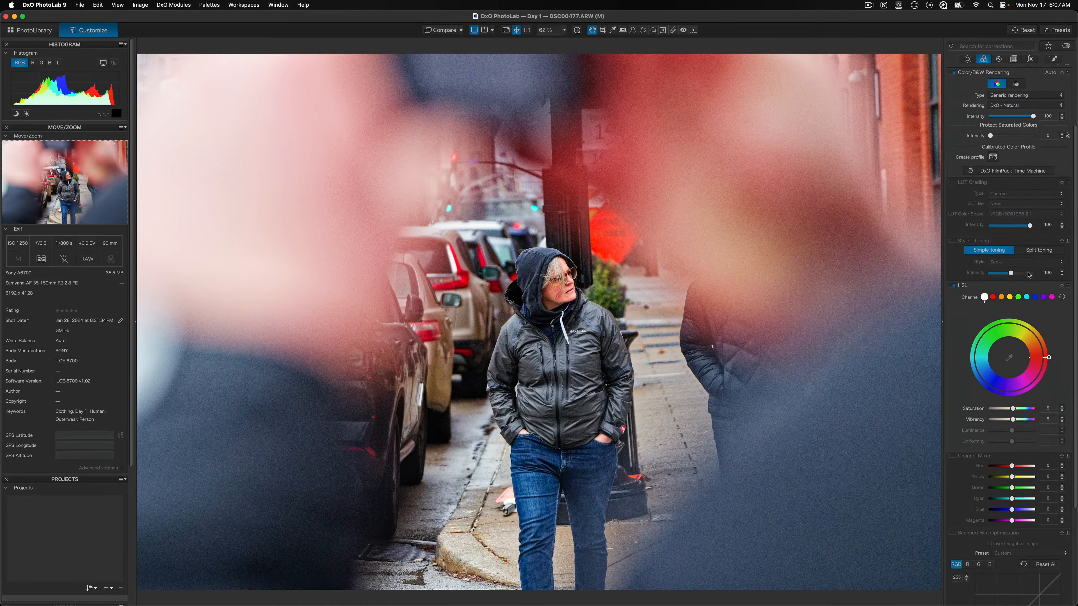
scroll(1029, 275, down, 2)
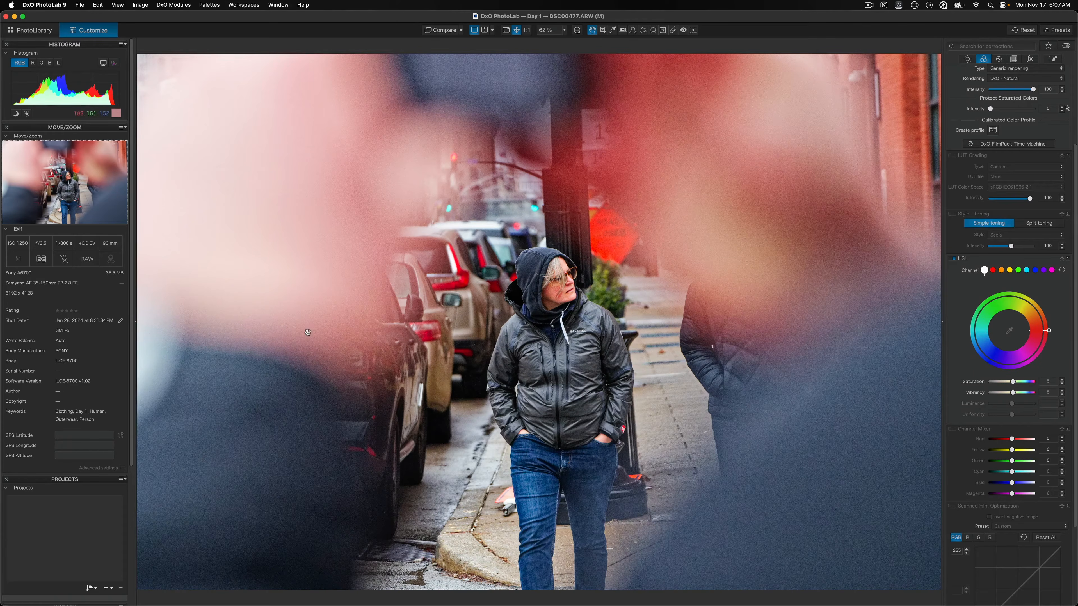
click(993, 271)
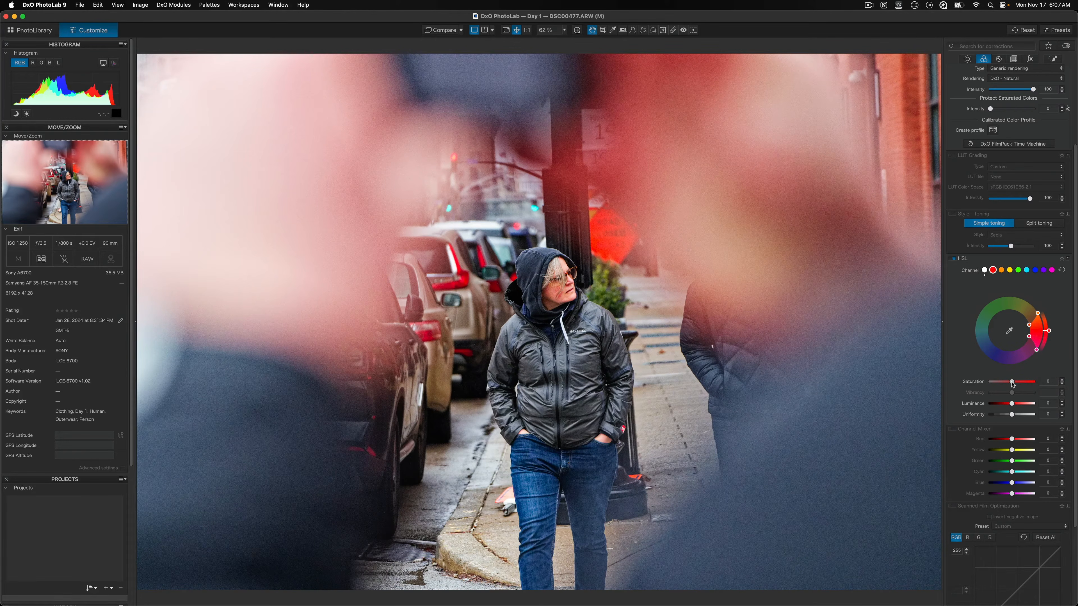
drag(1012, 385, 1008, 384)
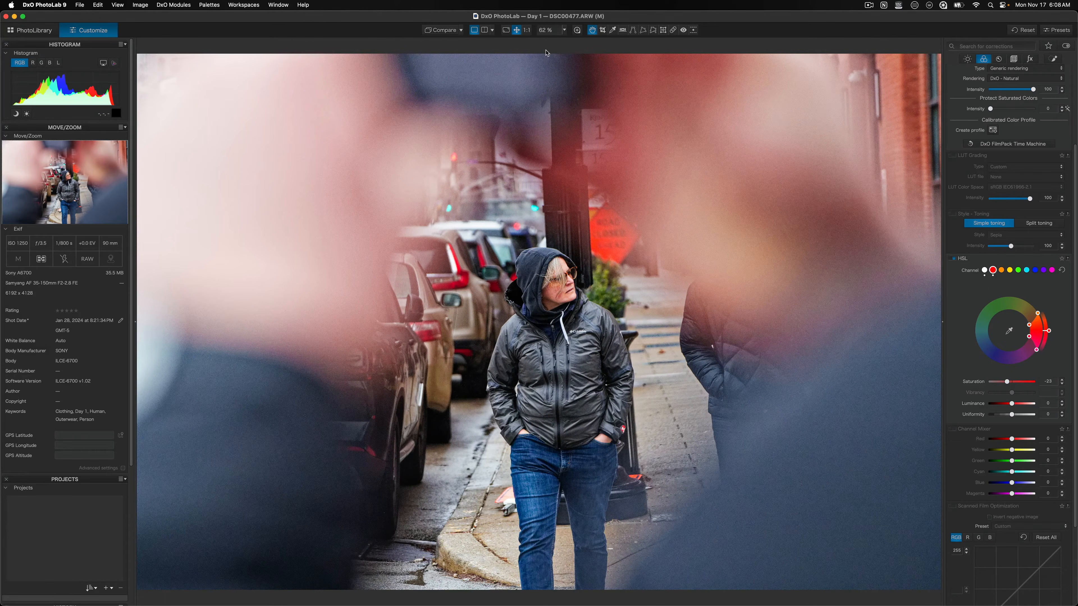
View the photo at 100% and apply DeepPRIME XD/XD2s denoising
click(526, 30)
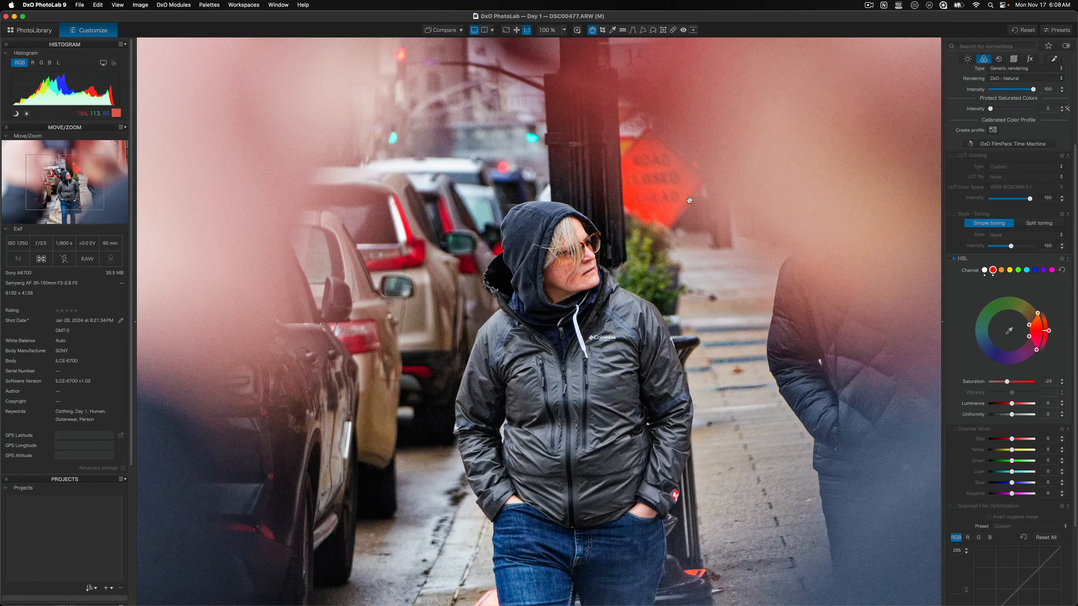
click(998, 62)
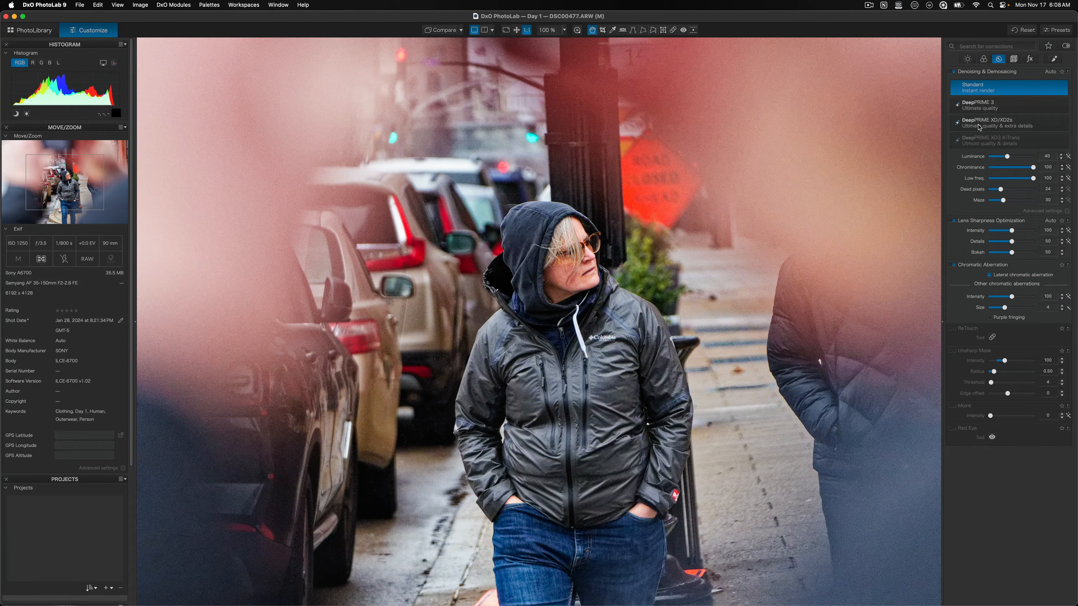
click(978, 128)
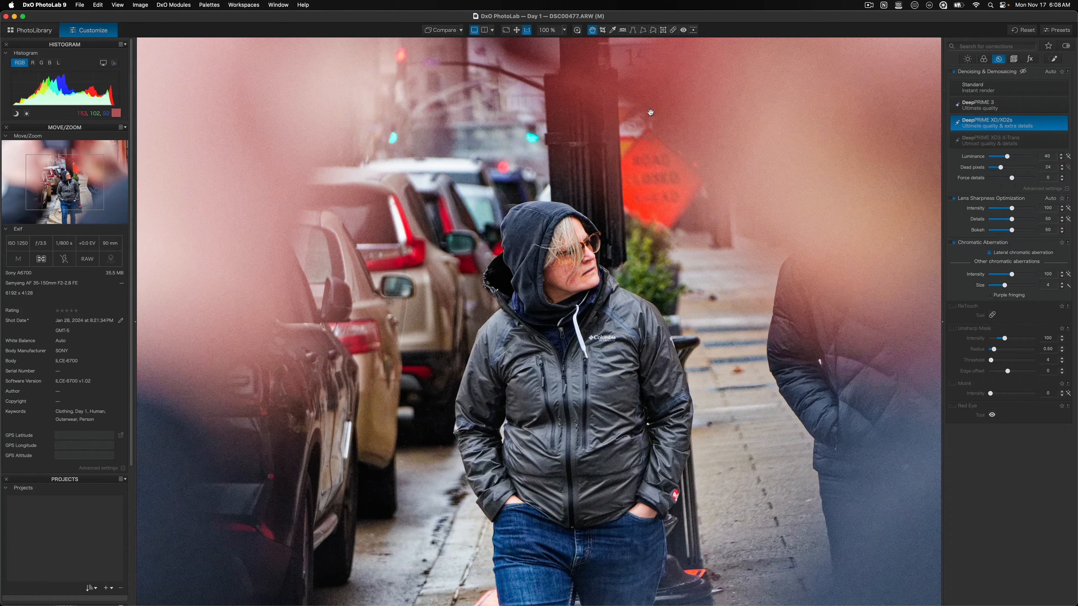
Inspect the denoising with the loupe over the parked cars, the road sign and the woman's face, and return to the full-image view
click(578, 31)
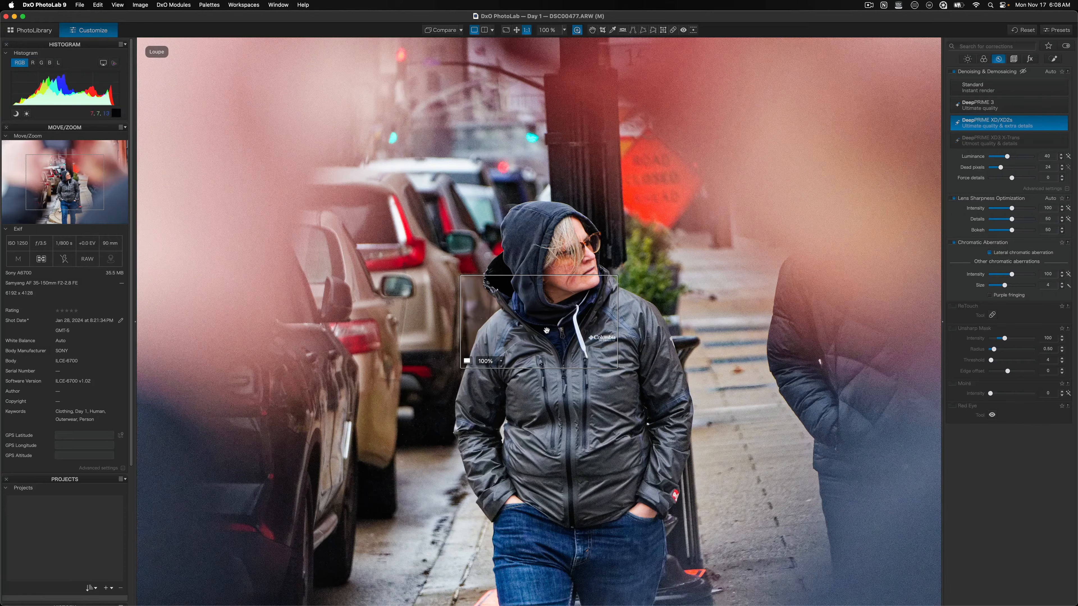
drag(544, 327, 444, 232)
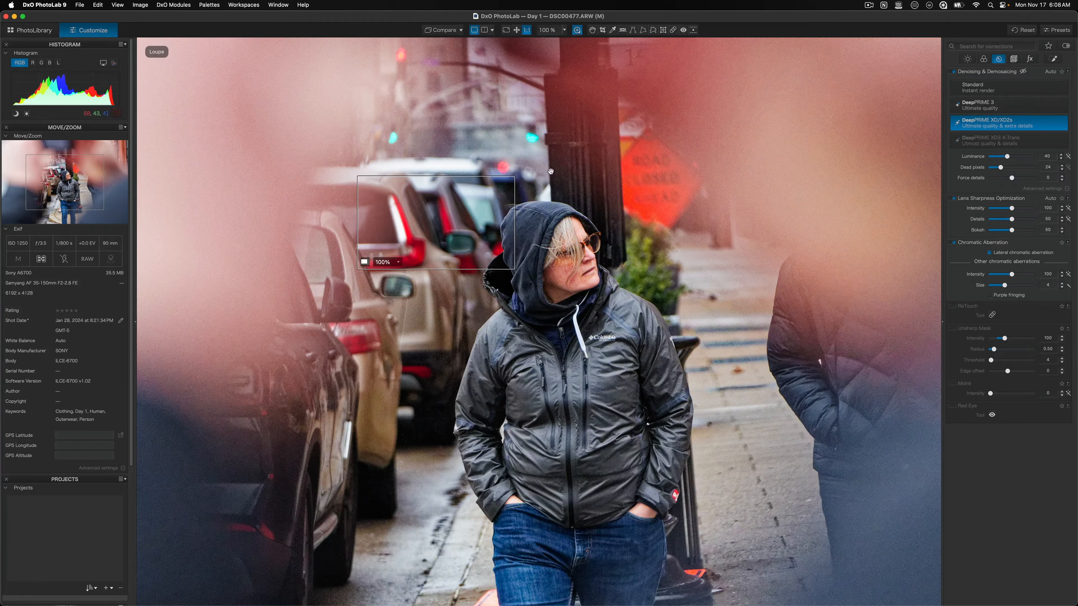
drag(434, 221, 589, 185)
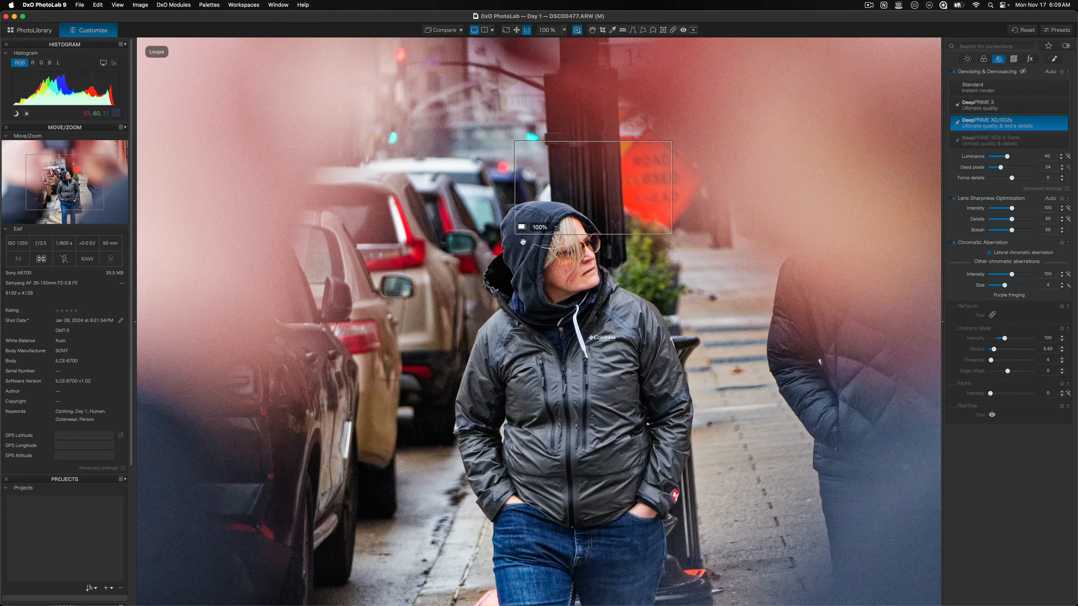
drag(605, 194, 573, 254)
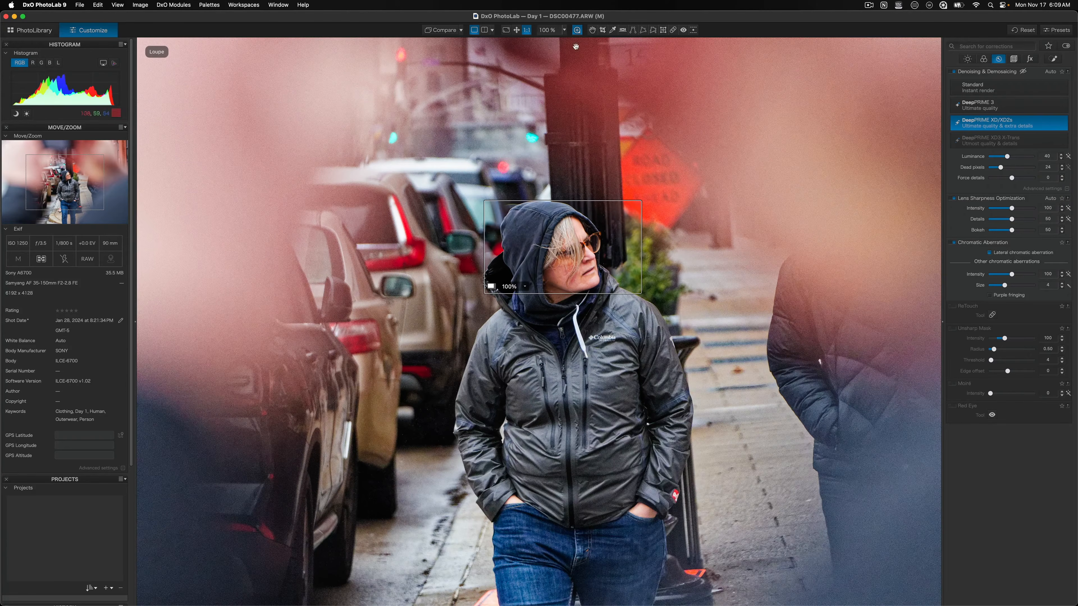
click(577, 29)
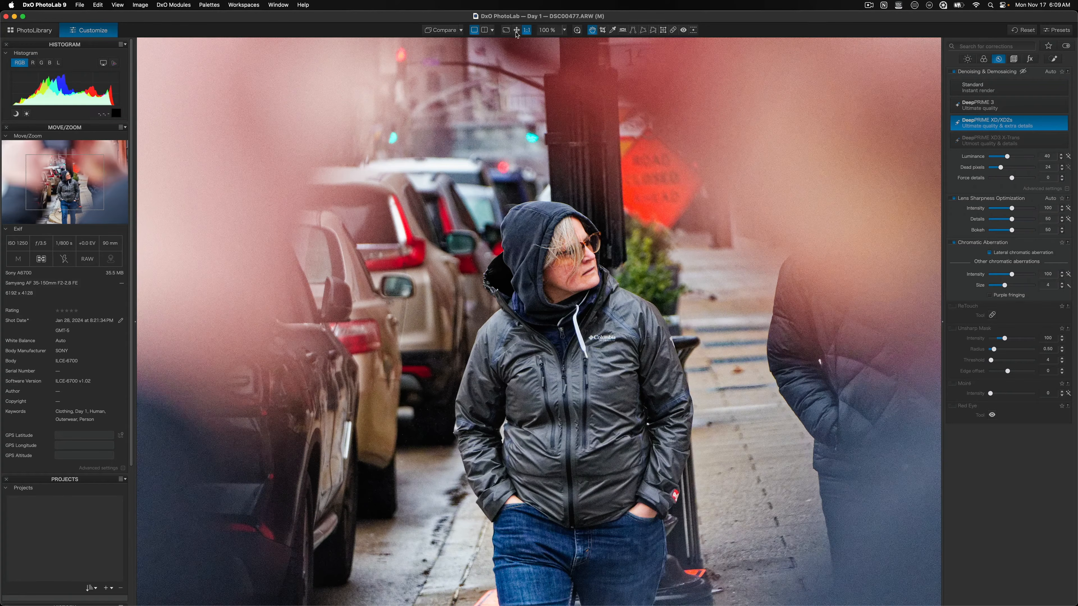
click(515, 30)
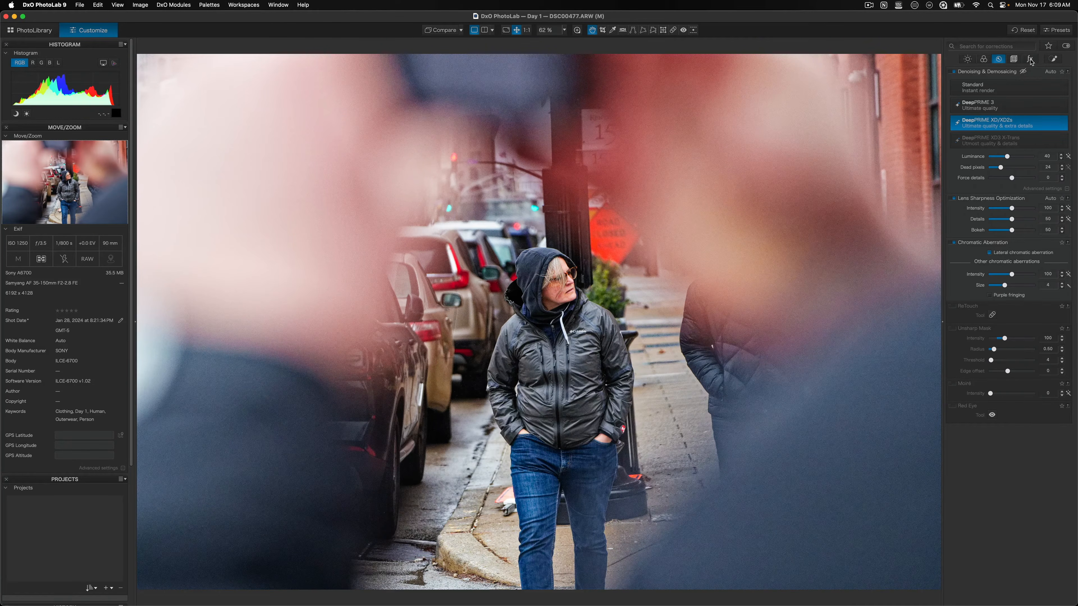
Collapse the Instant Watermarking, Miniature Effect, Filter and Grain sections among the effect corrections
click(1028, 63)
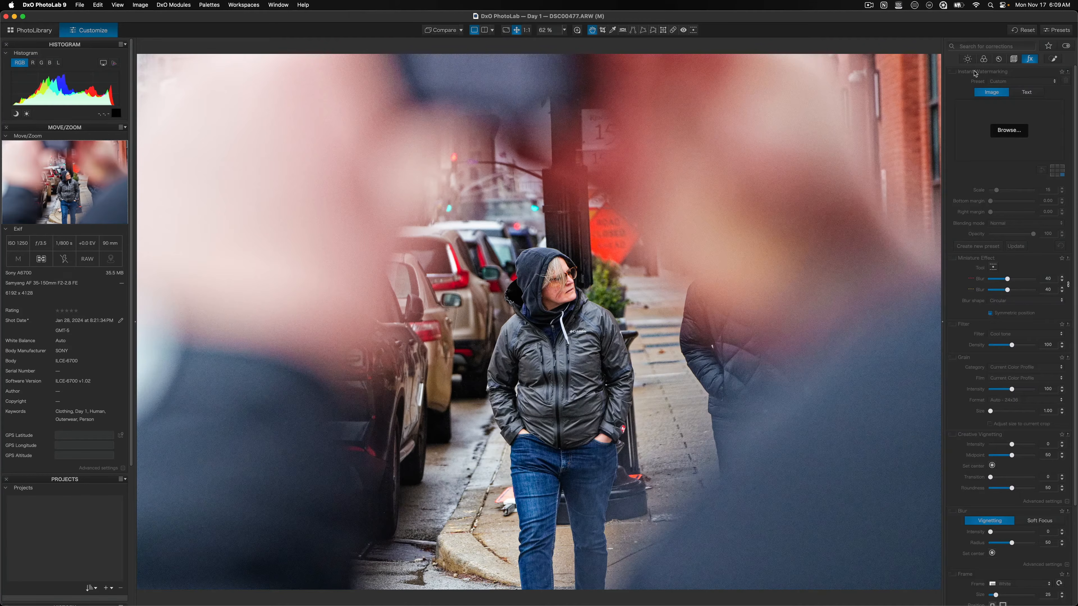
click(973, 75)
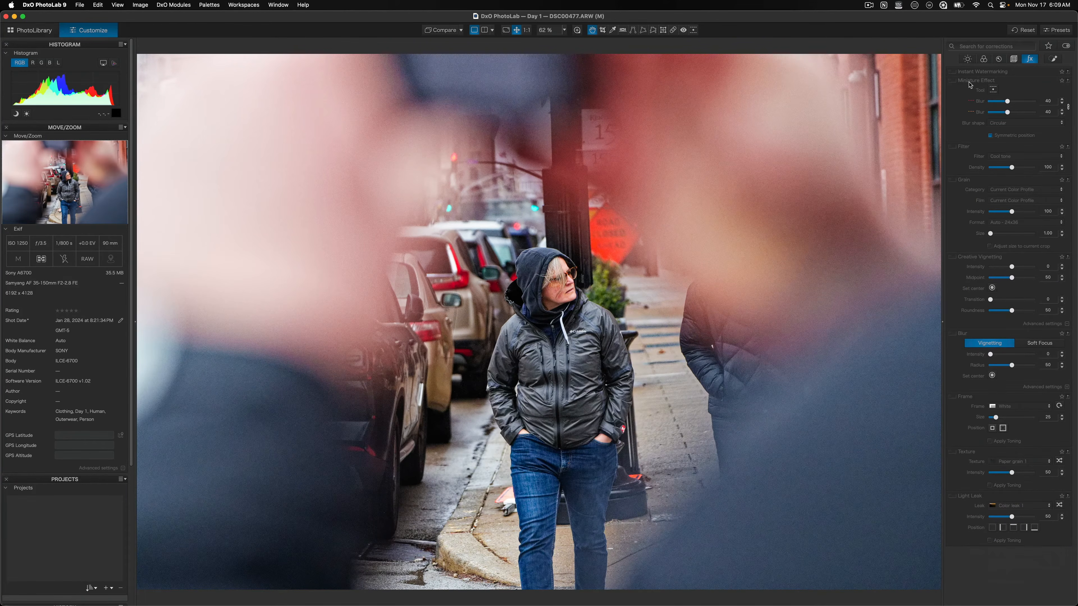
click(969, 80)
click(968, 89)
click(969, 98)
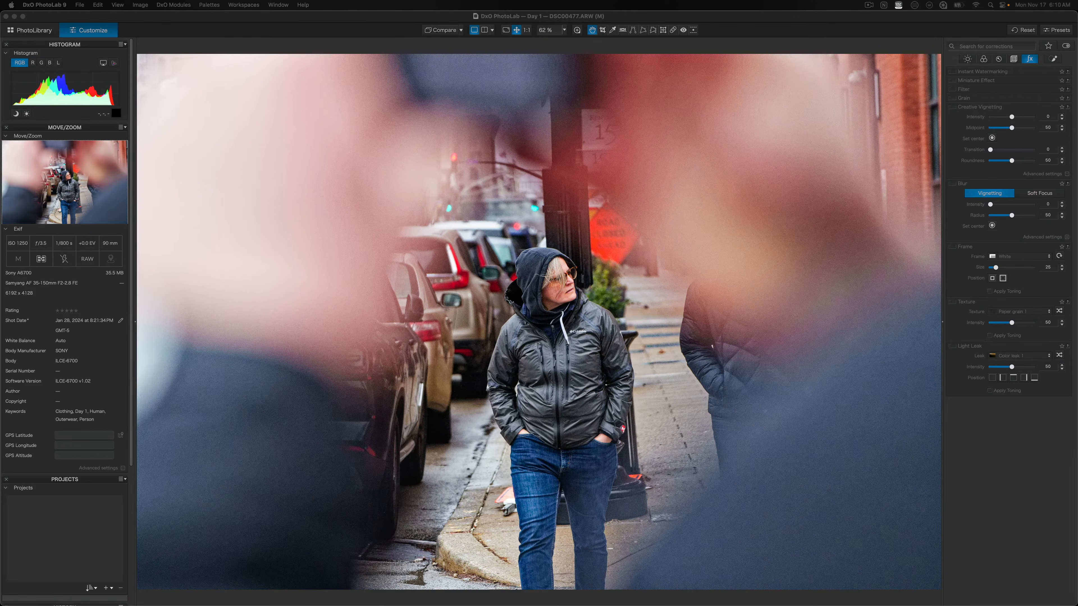
Bring the image browser over the photo and send the selected DSC00477.ARW to Nik 8 Color Efex
drag(1077, 55, 669, 52)
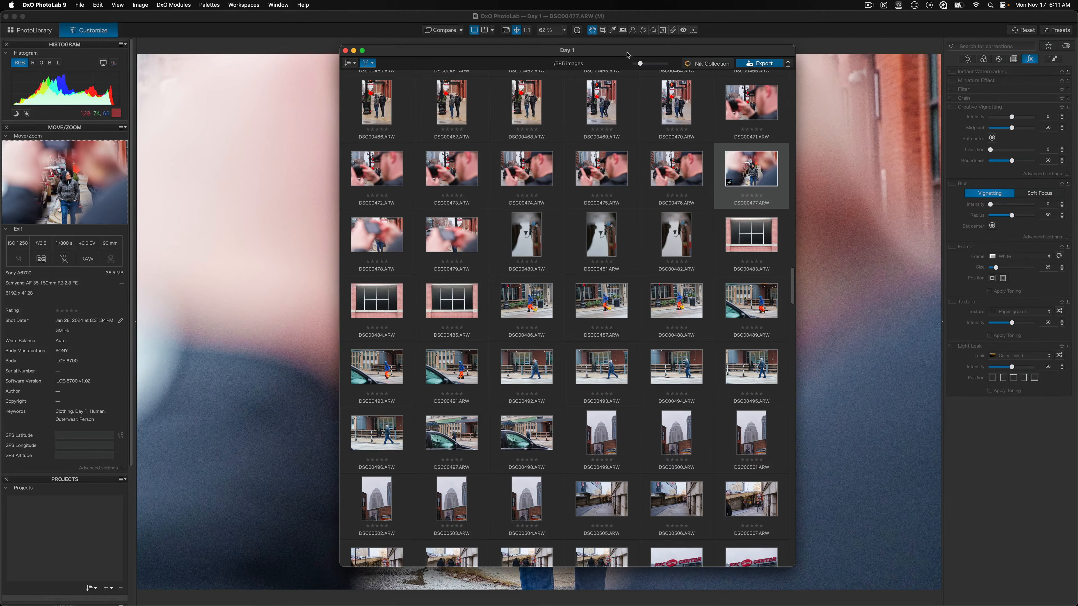
drag(607, 52, 604, 49)
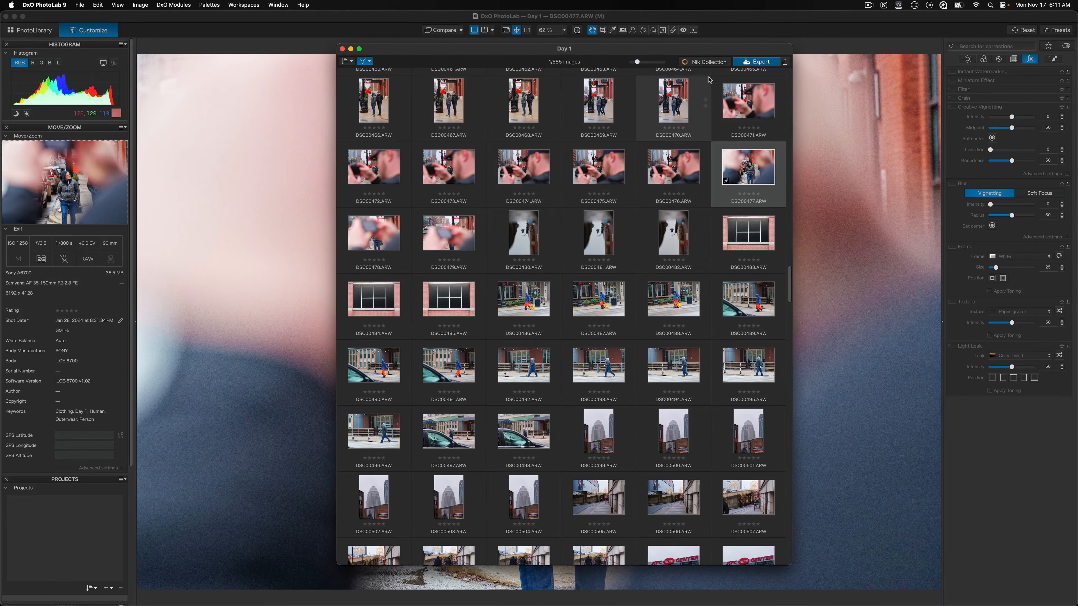
click(703, 63)
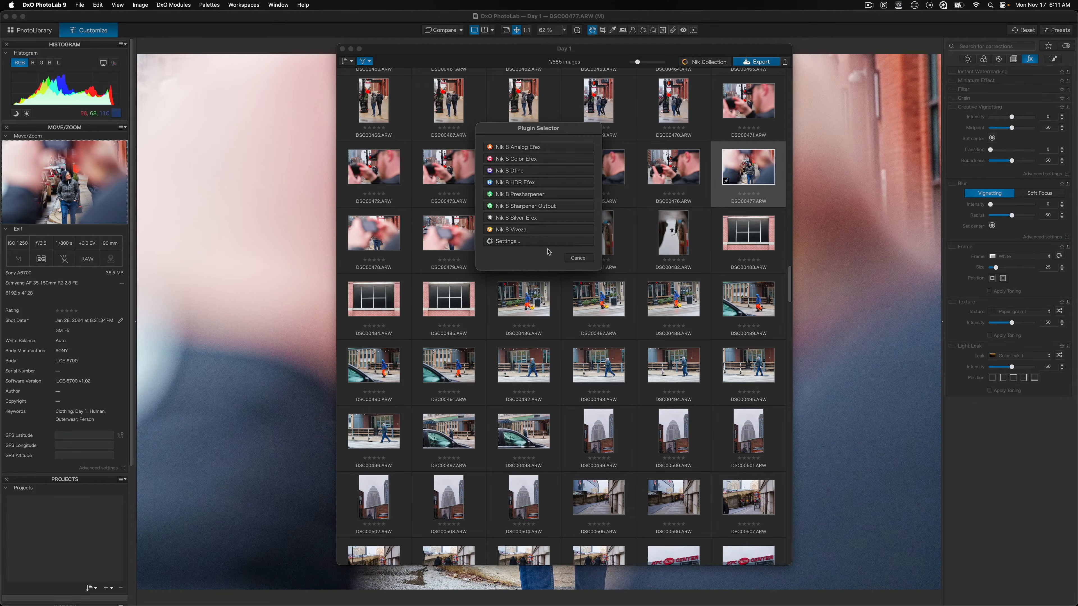
click(537, 159)
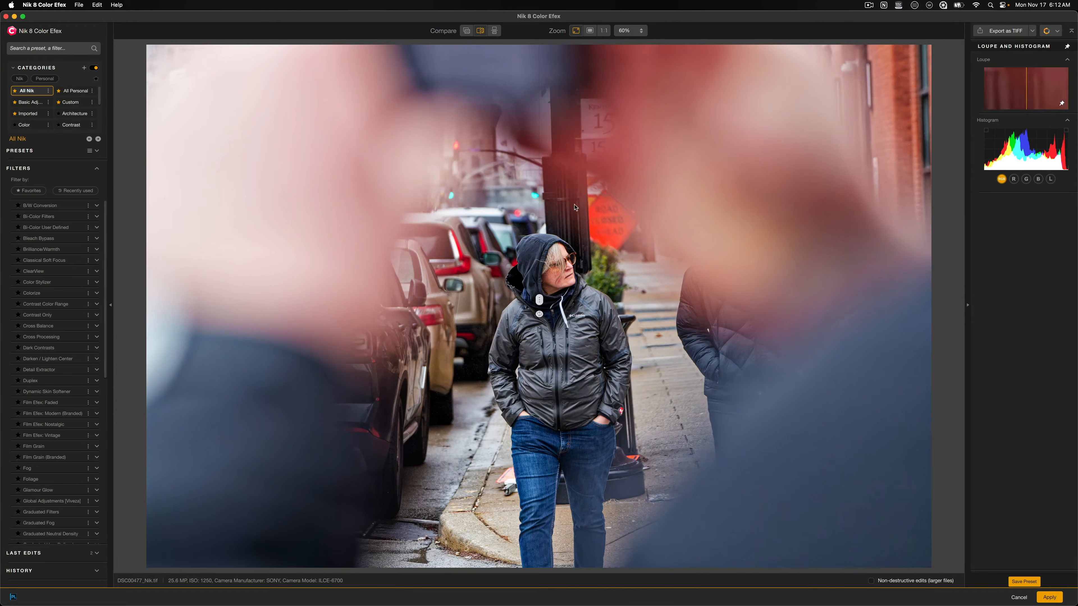
Sweep the split comparison divider across the photo, switch to the single-image view, and check it at 100% and at fill zoom
drag(539, 301, 505, 303)
drag(570, 309, 441, 301)
click(466, 31)
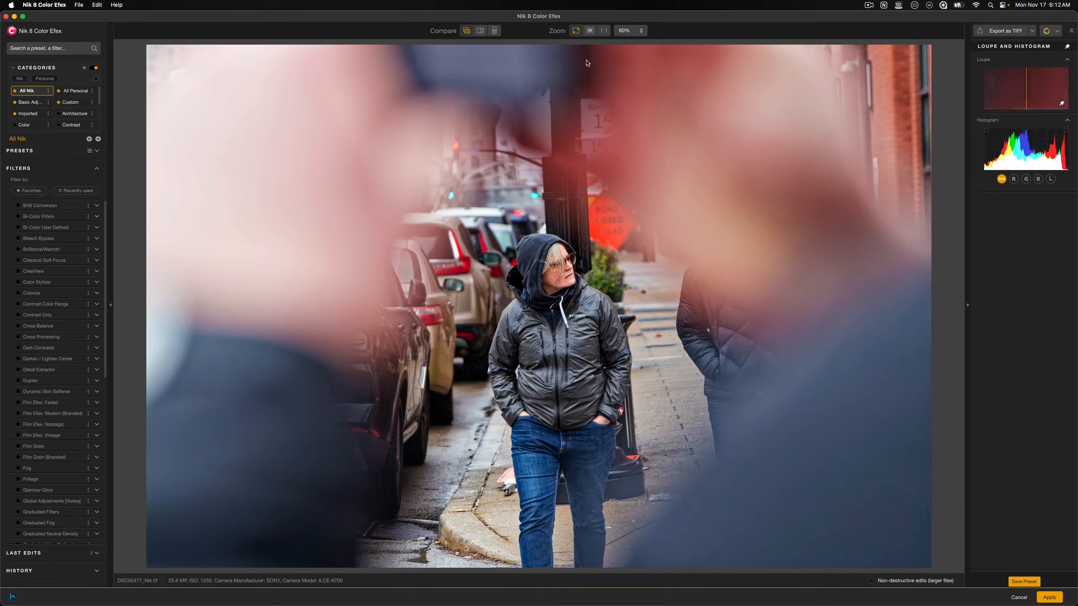
click(603, 31)
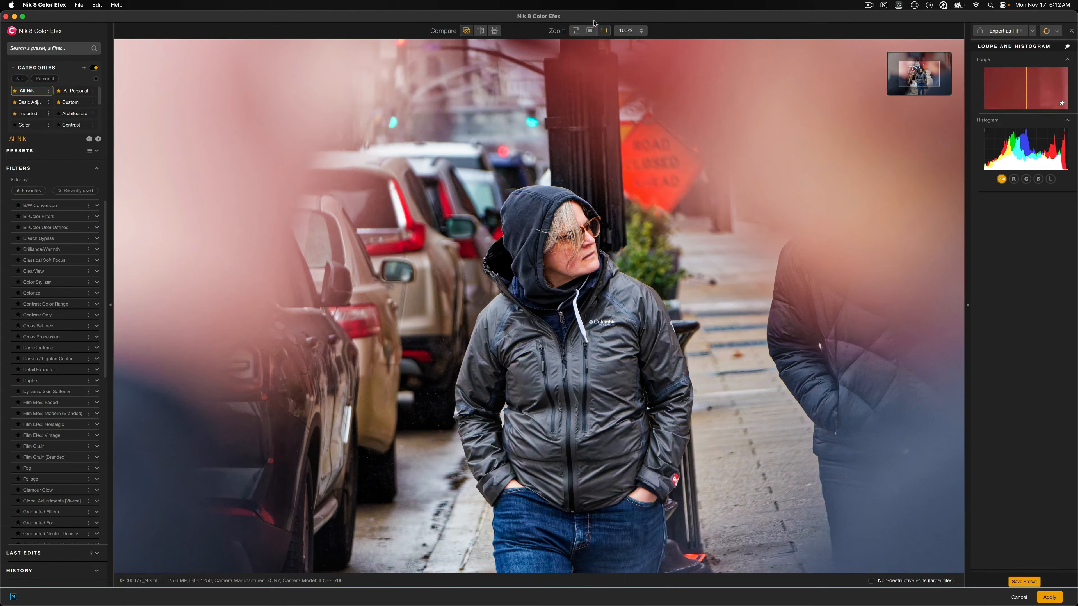
click(590, 32)
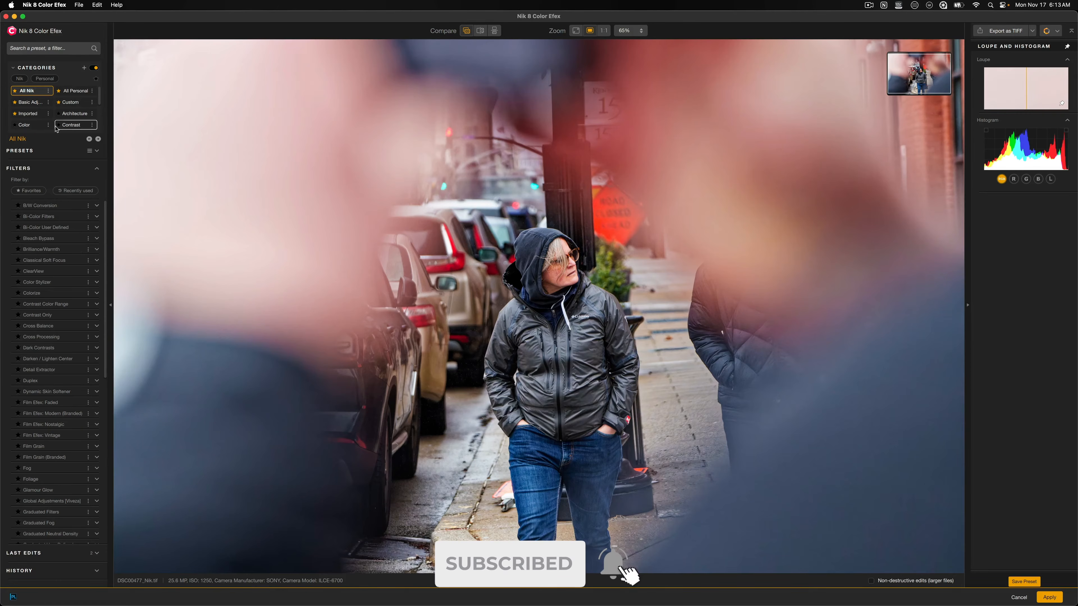
Browse the filters and presets in the Basic Adjustments, All Personal, Imported and Custom categories
click(34, 104)
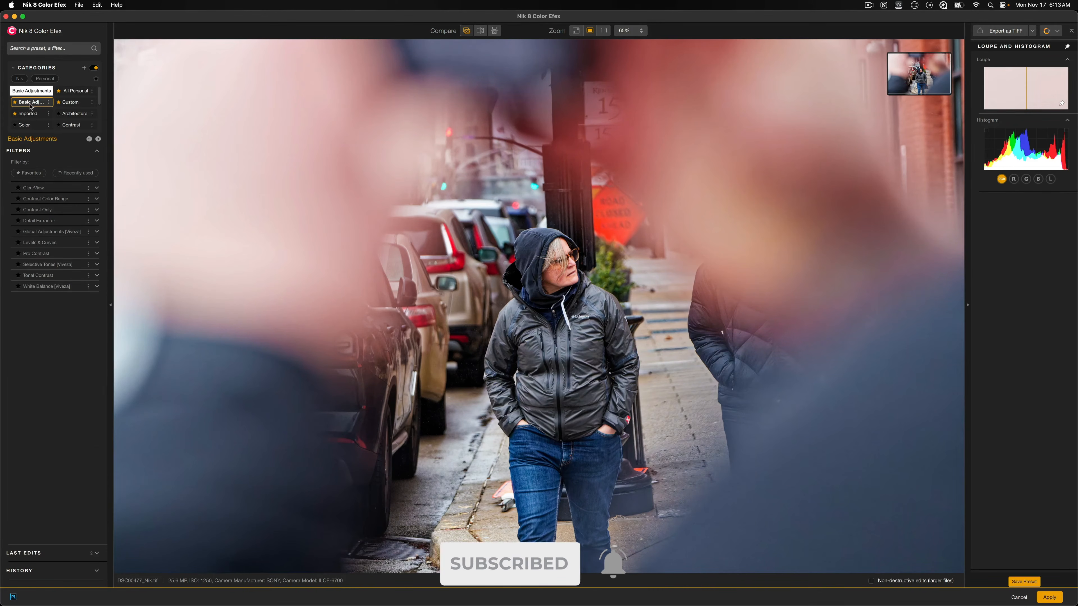
click(73, 92)
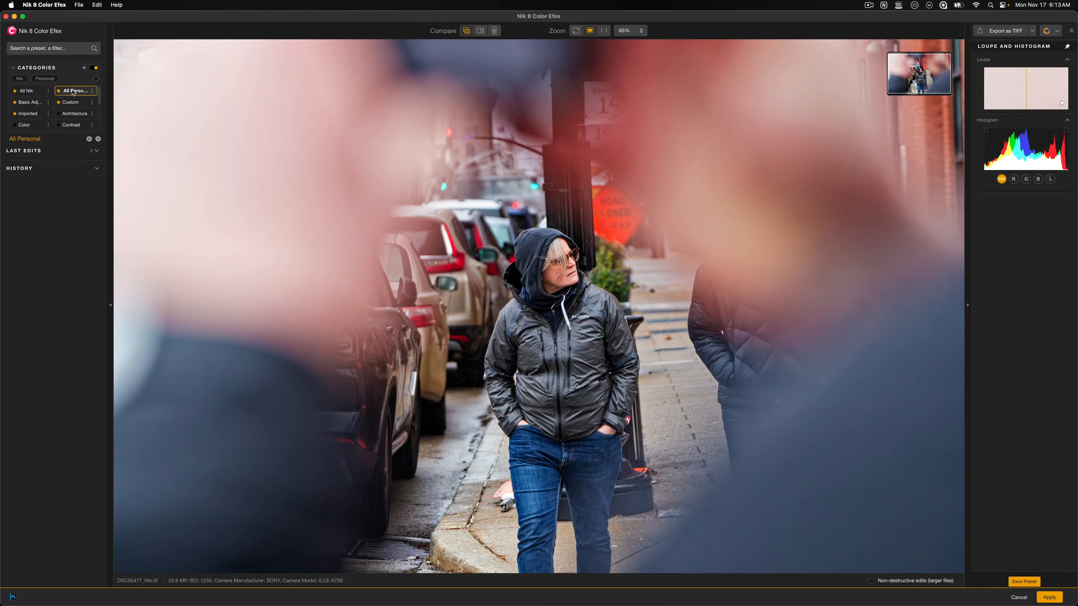
click(30, 114)
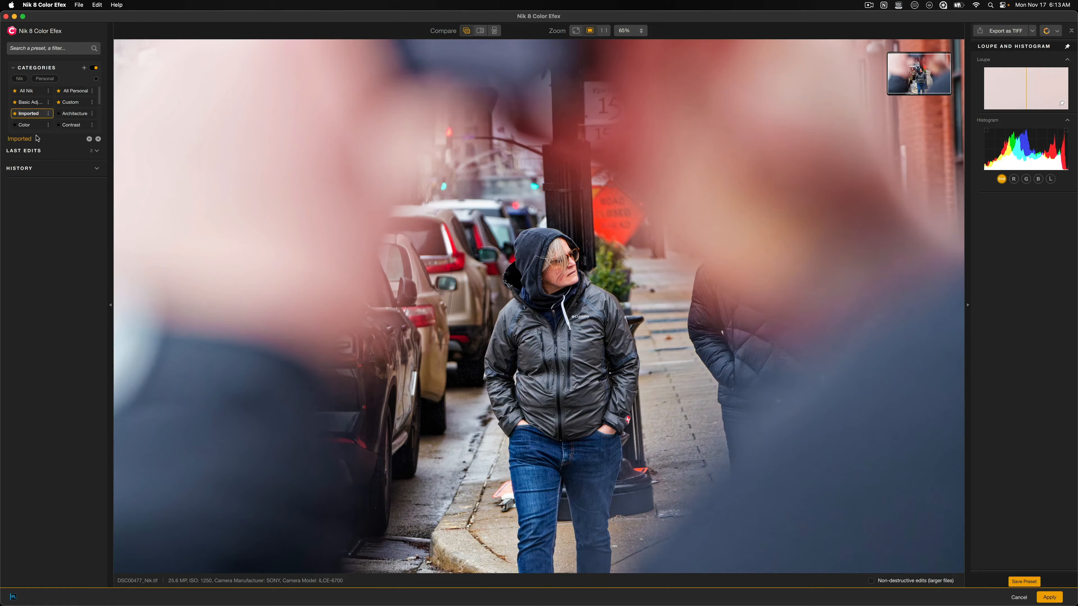
click(71, 102)
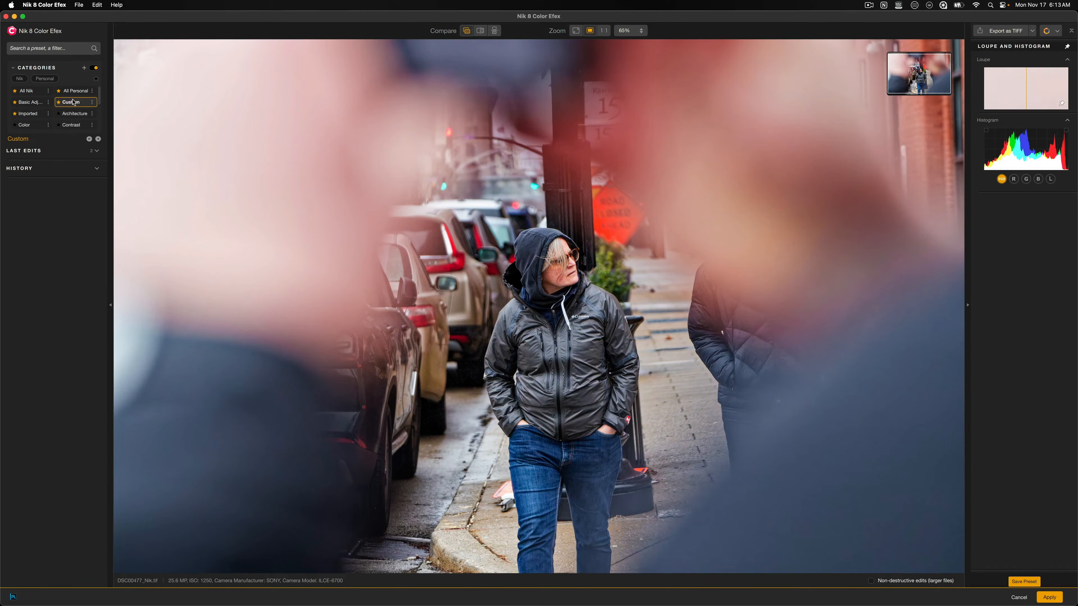
click(38, 101)
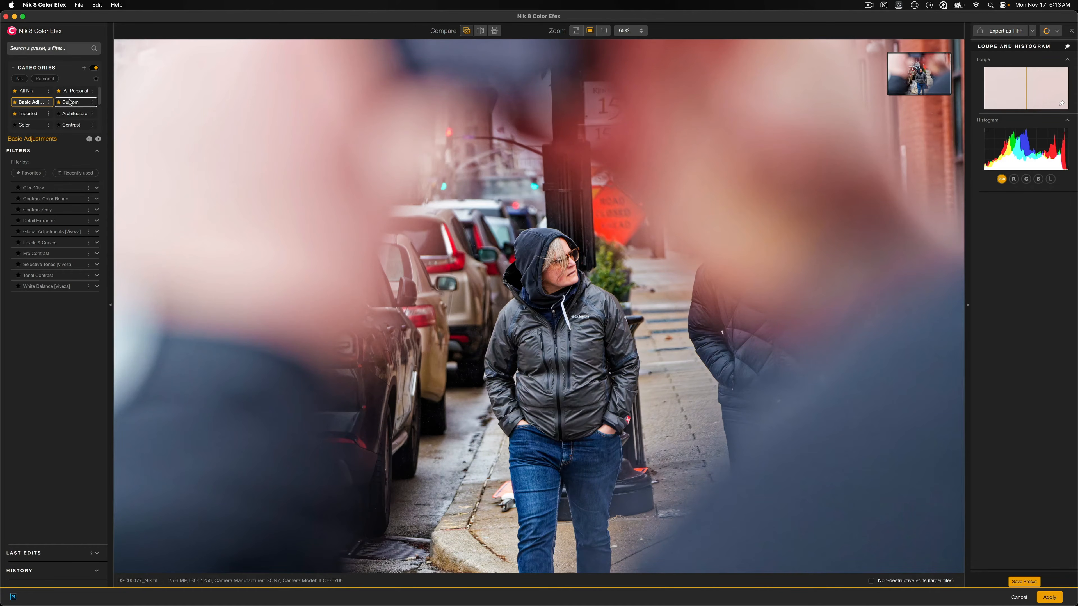
click(76, 91)
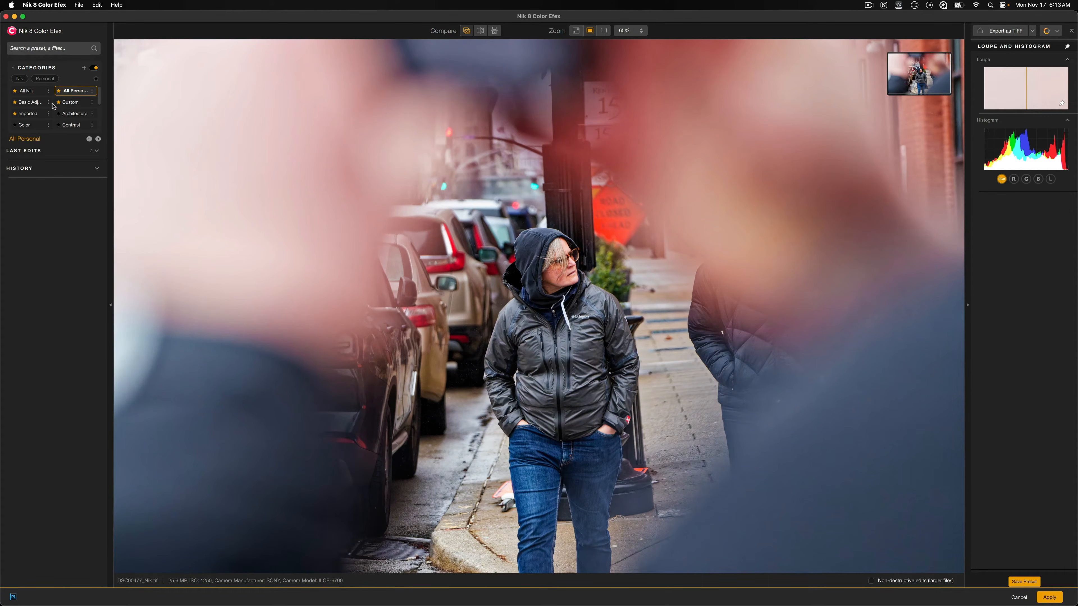
Show the All Nik category, collapse the category list and expand its presets for browsing
click(28, 92)
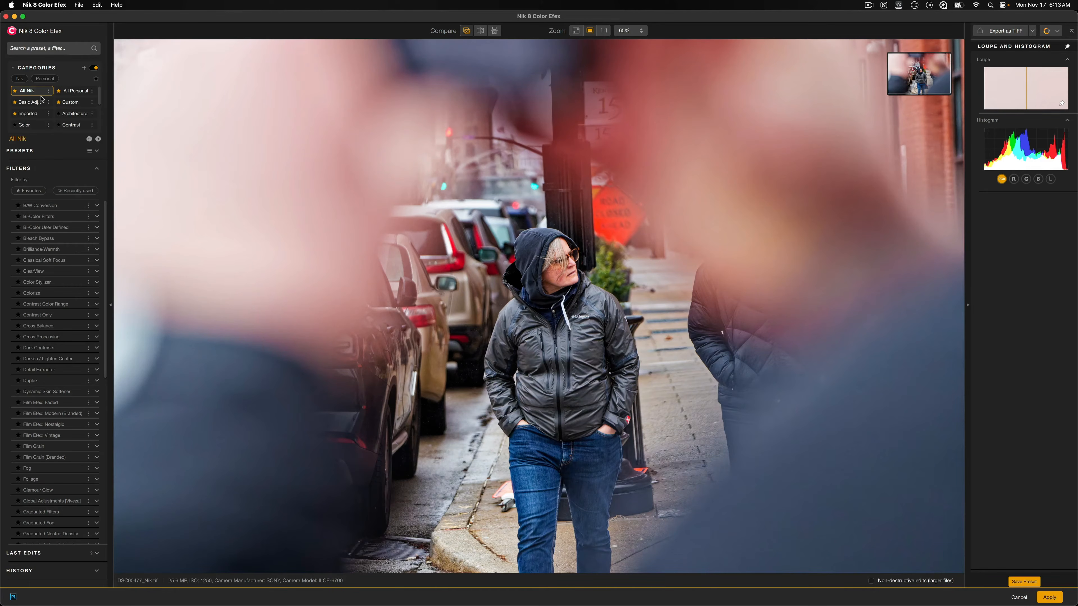
click(13, 68)
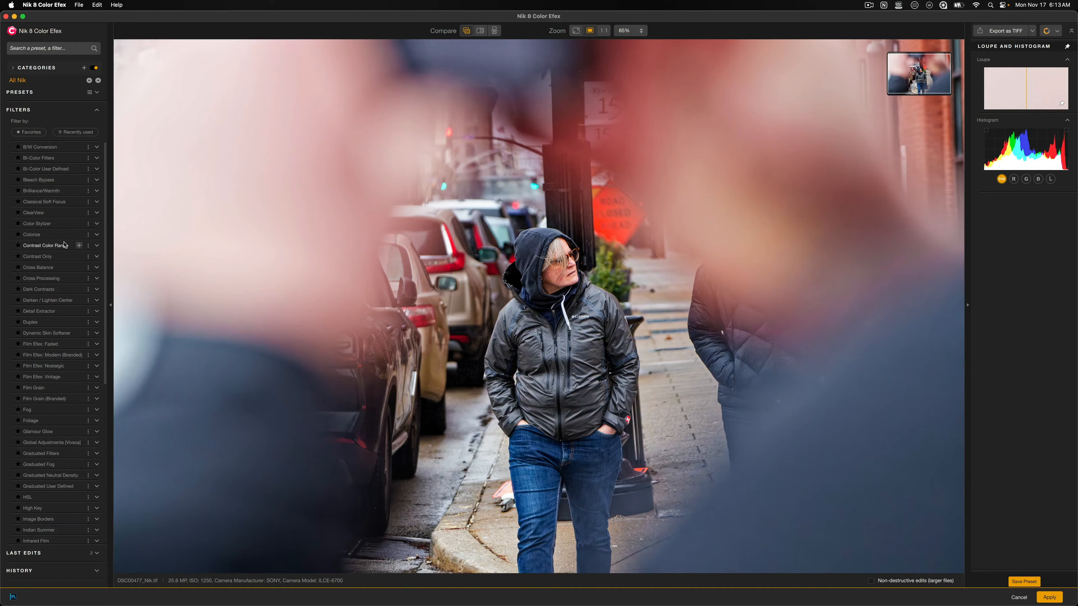
mouse_move(75, 238)
click(97, 92)
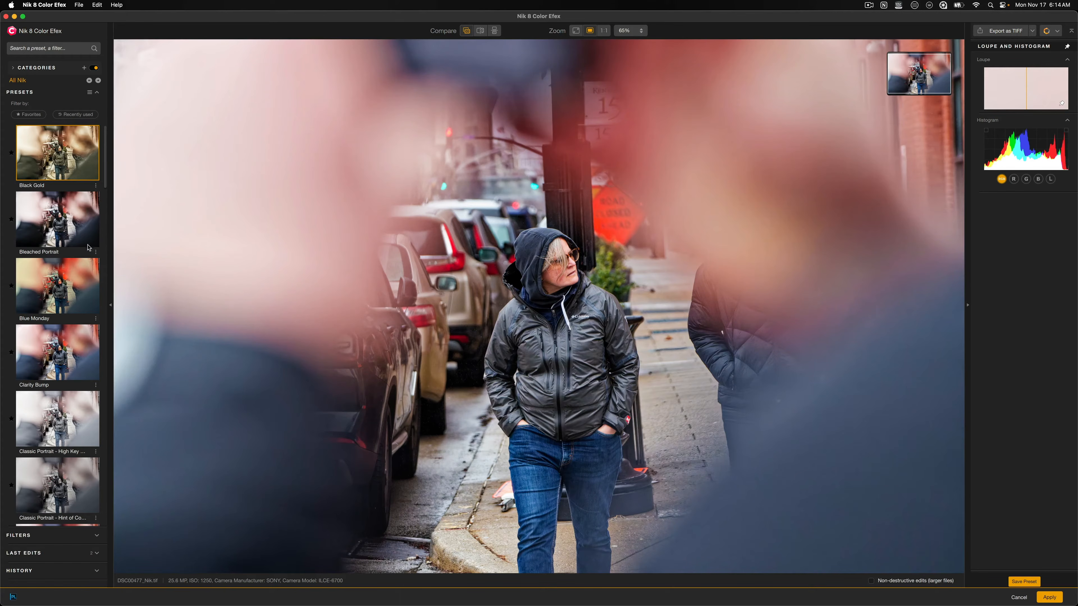
scroll(76, 272, down, 1)
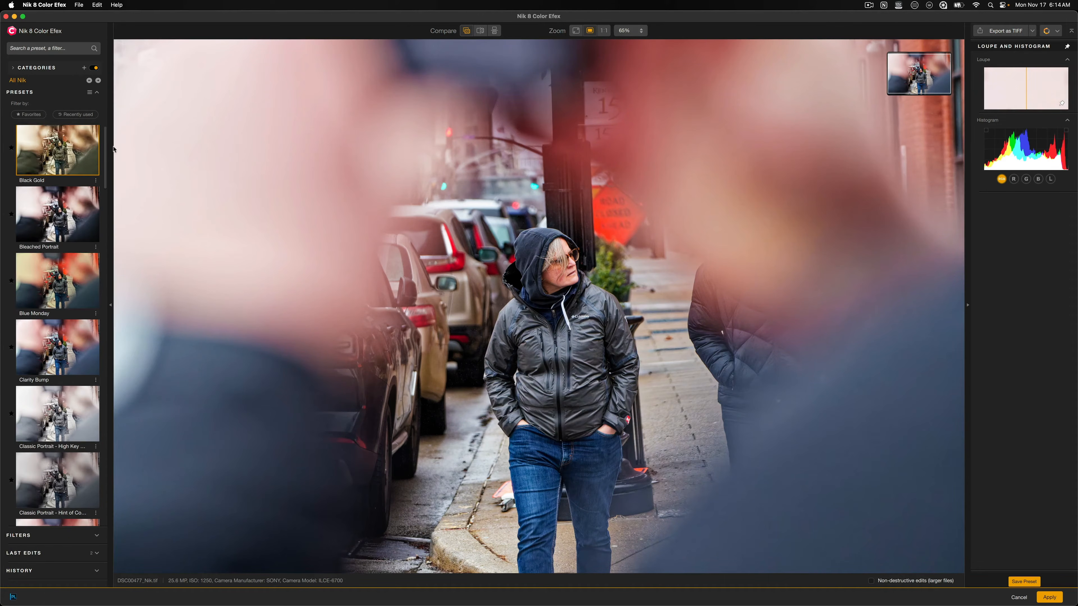
drag(107, 145, 105, 154)
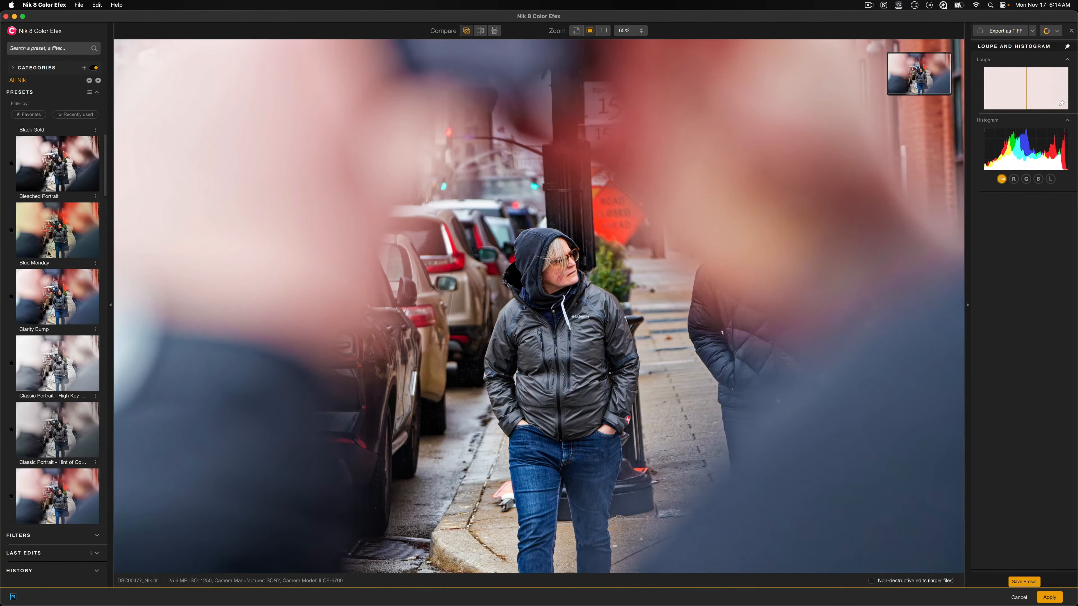
Try the Blue Monday and Clarity Bump presets on the photo and review the filters Clarity Bump adds
click(55, 245)
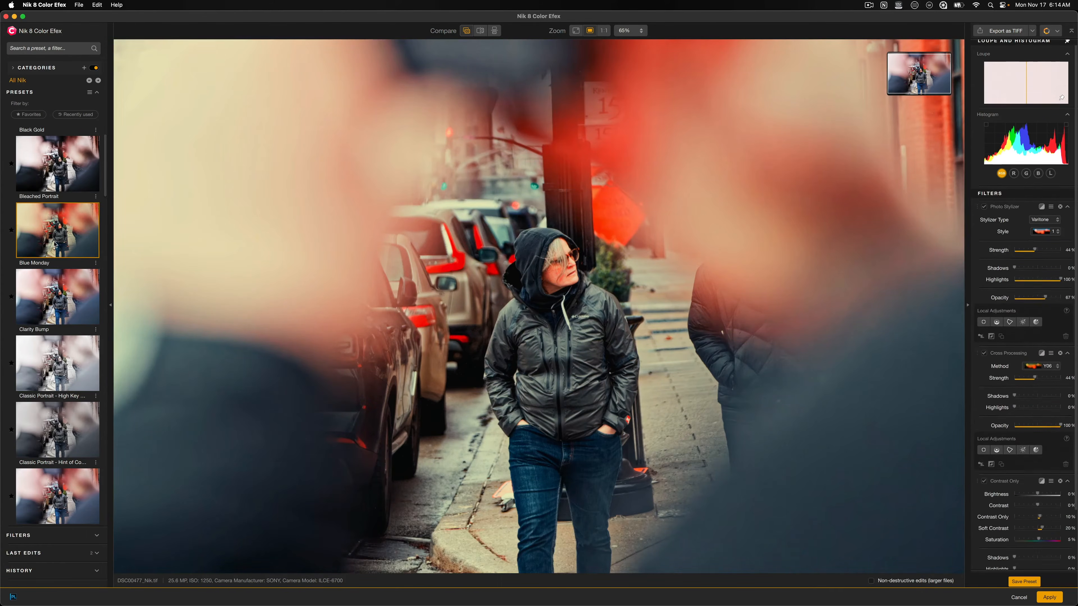
click(55, 300)
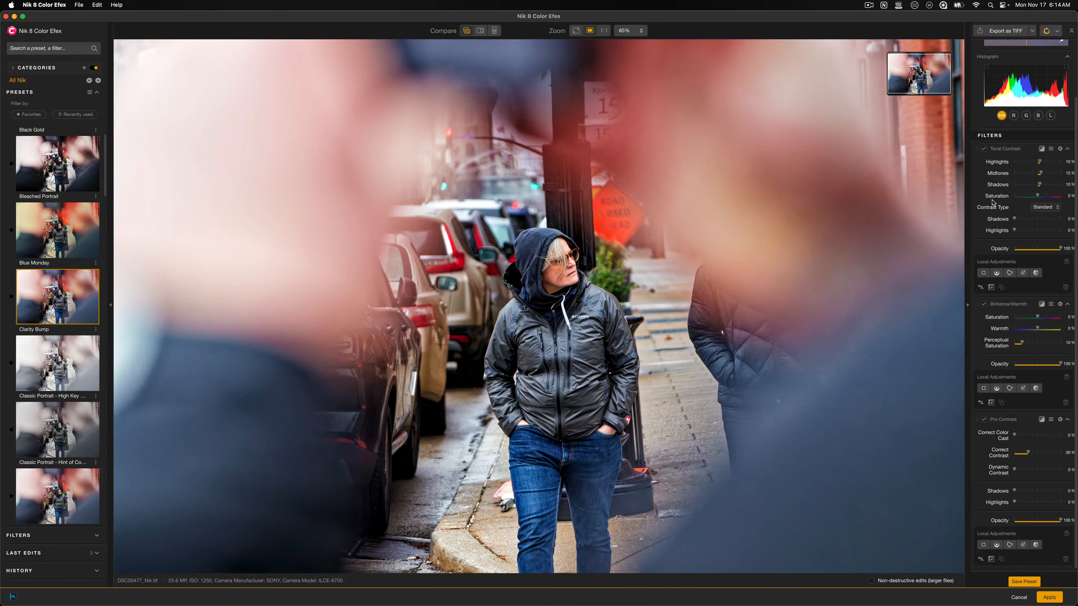
click(974, 319)
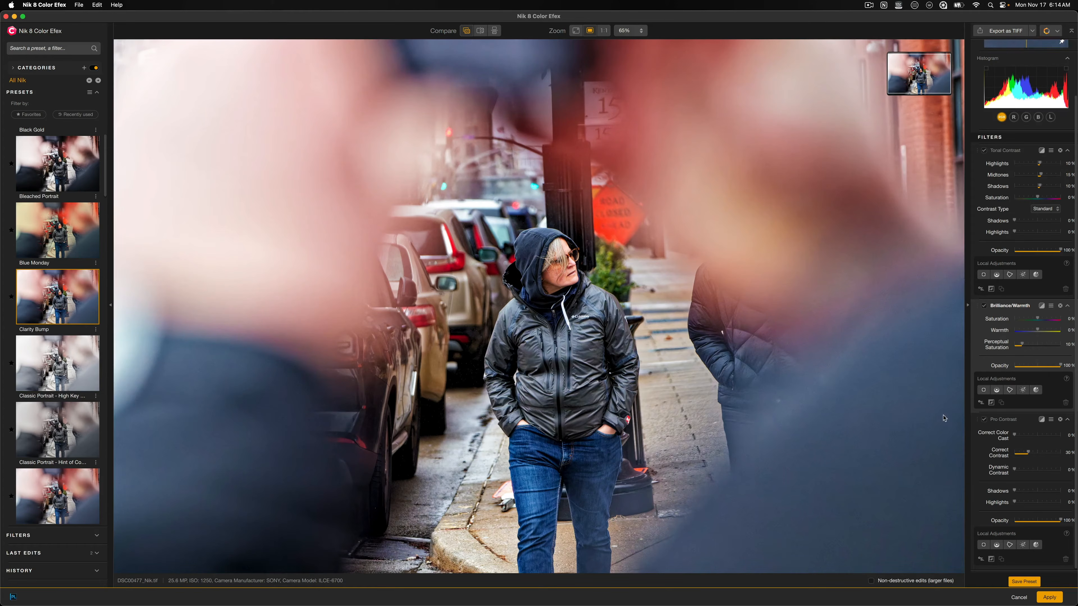
scroll(1014, 313, up, 2)
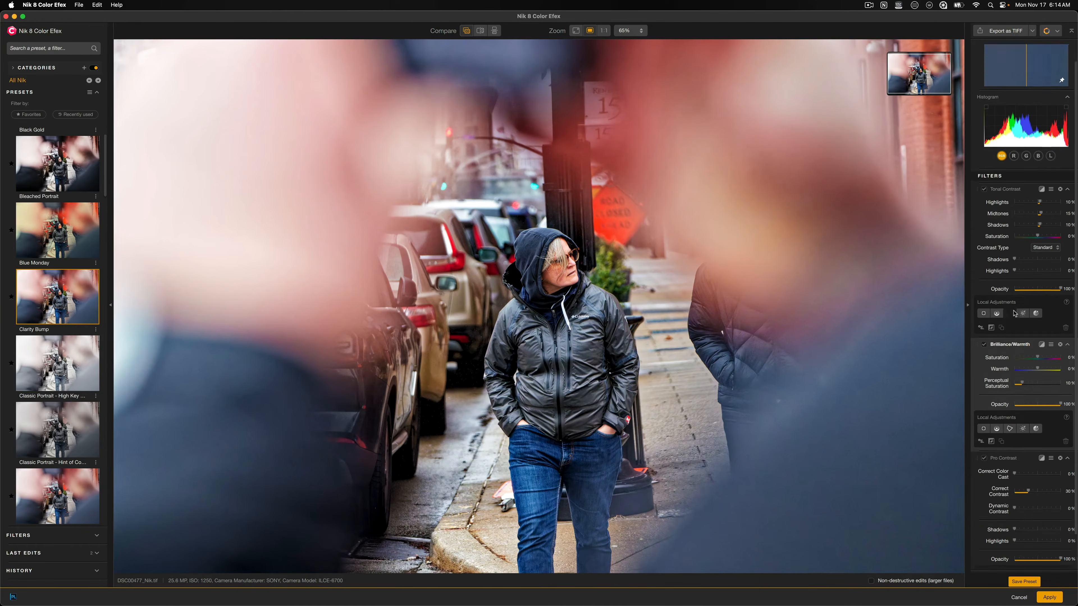
scroll(1014, 313, up, 1)
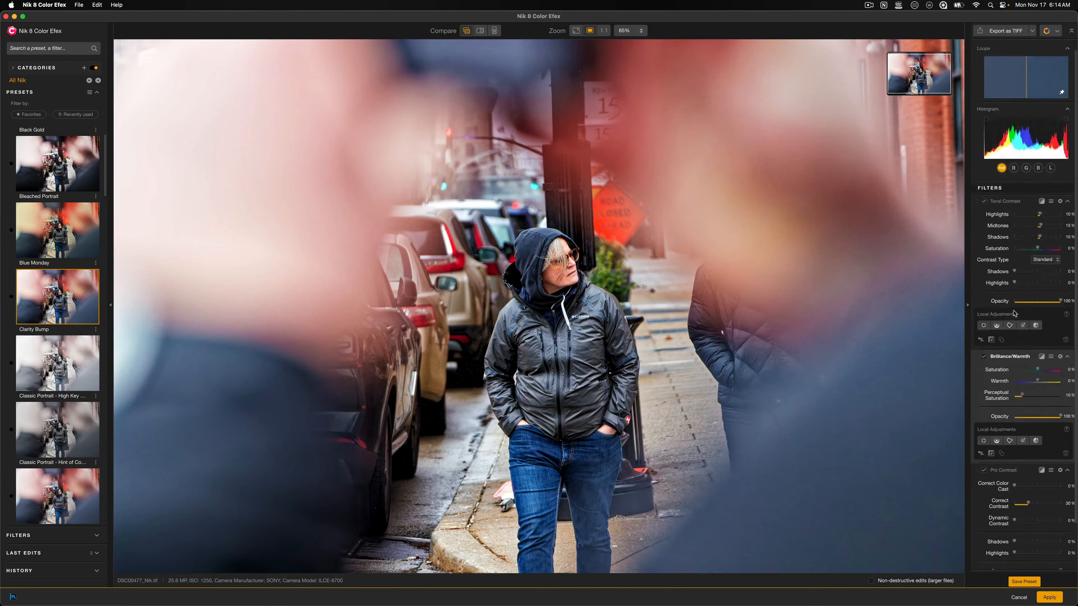
scroll(66, 347, down, 1)
Try the Sepia Glow preset on the photo
scroll(66, 348, down, 8)
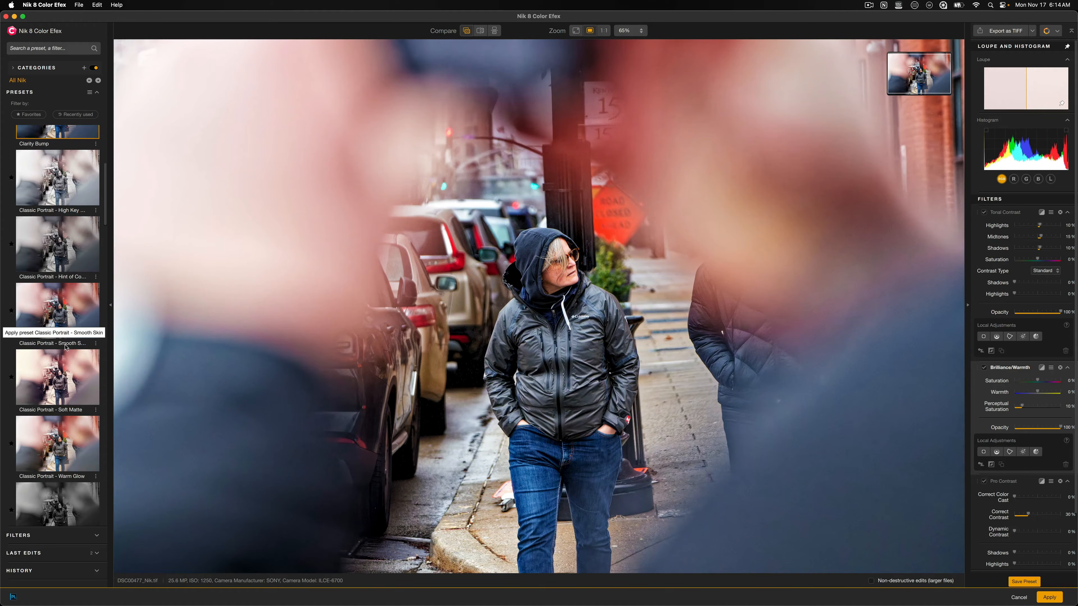
scroll(64, 347, down, 20)
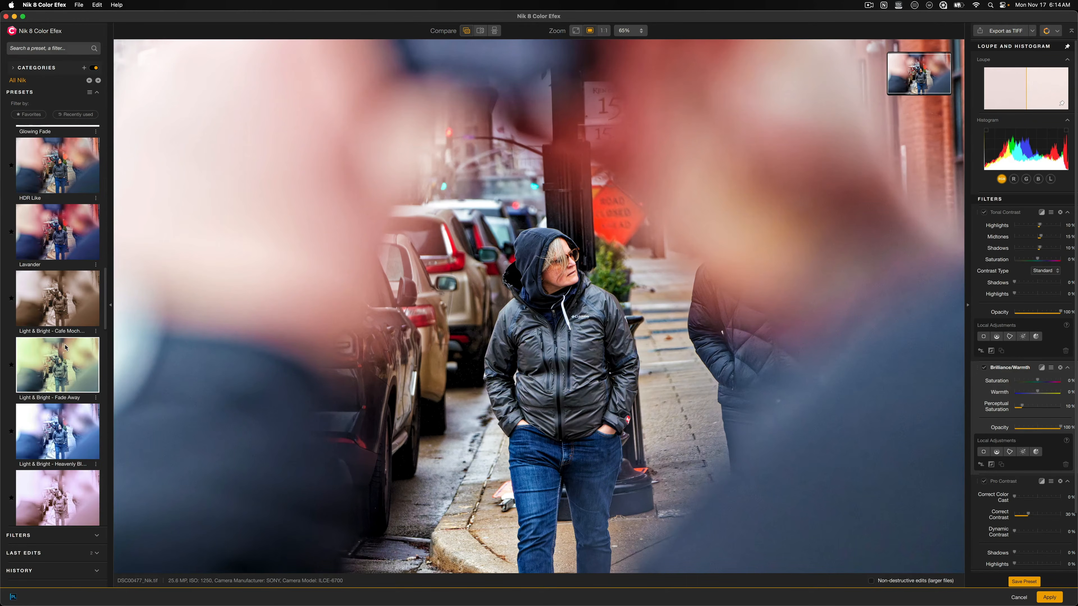
scroll(64, 348, down, 1)
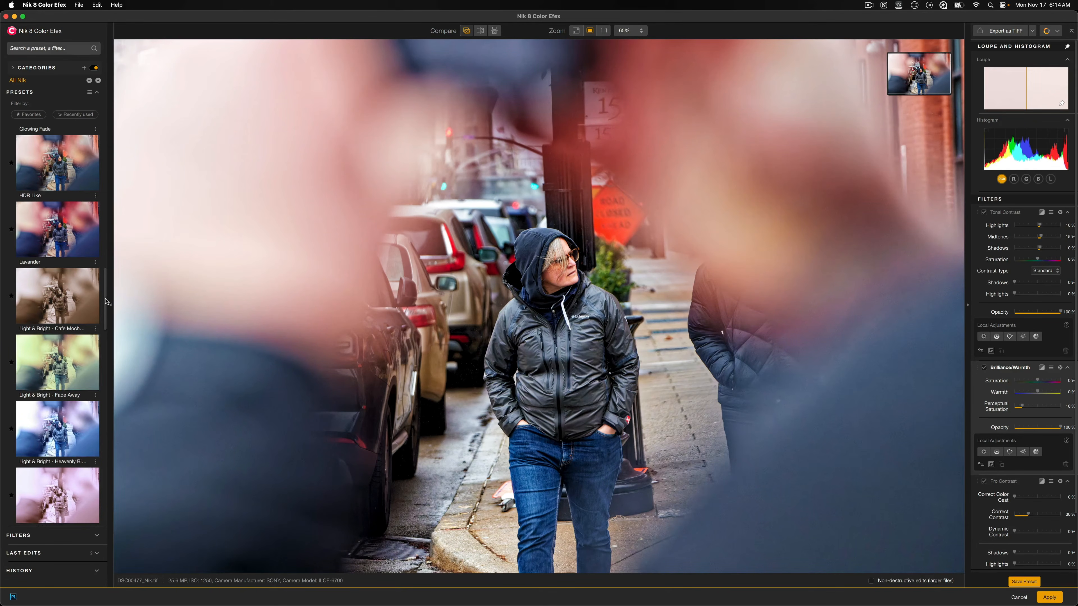
drag(106, 302, 107, 366)
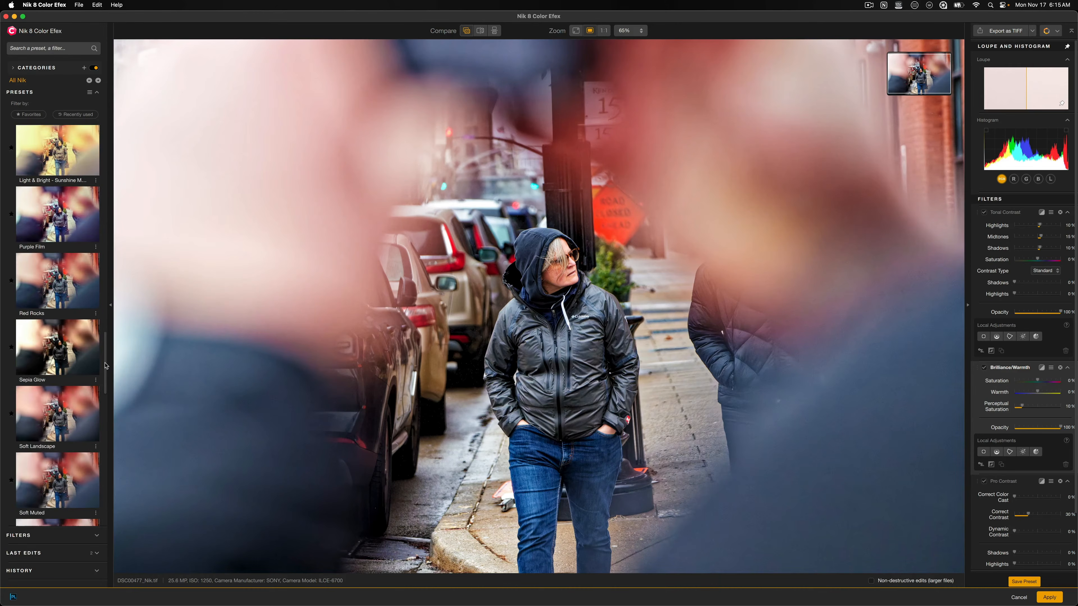
click(58, 358)
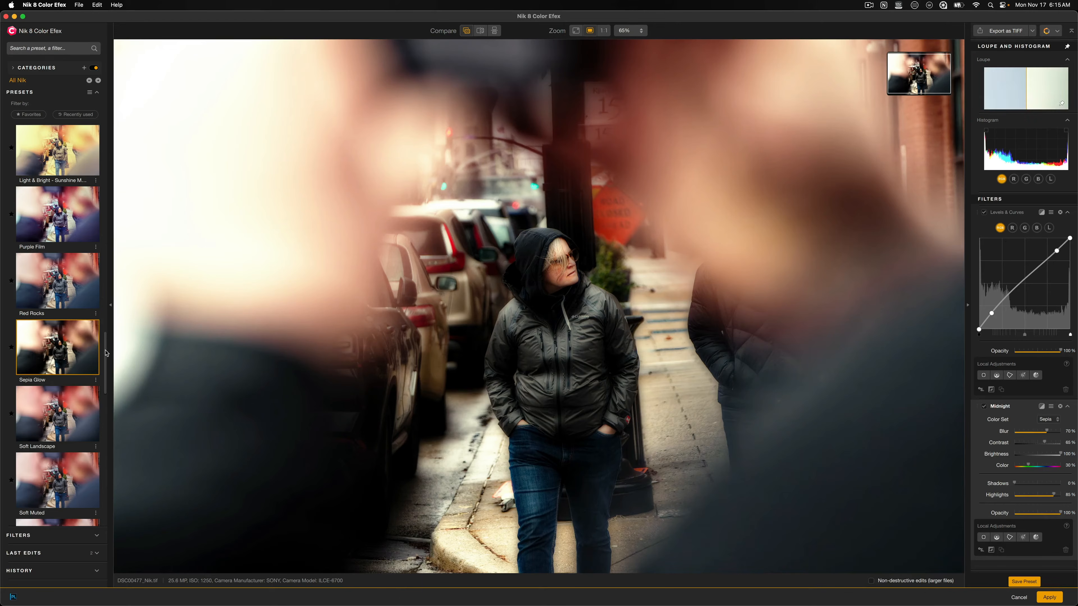
Apply the Super Punch preset and compare it with the original across the split divider, ending in the single-image view
drag(106, 355, 107, 424)
click(42, 362)
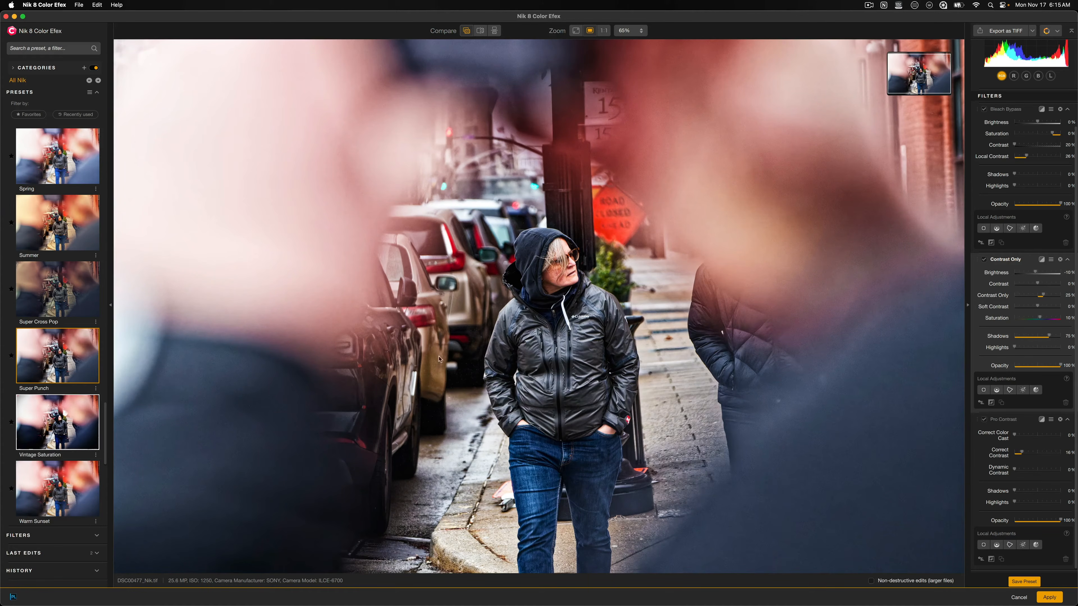
click(480, 31)
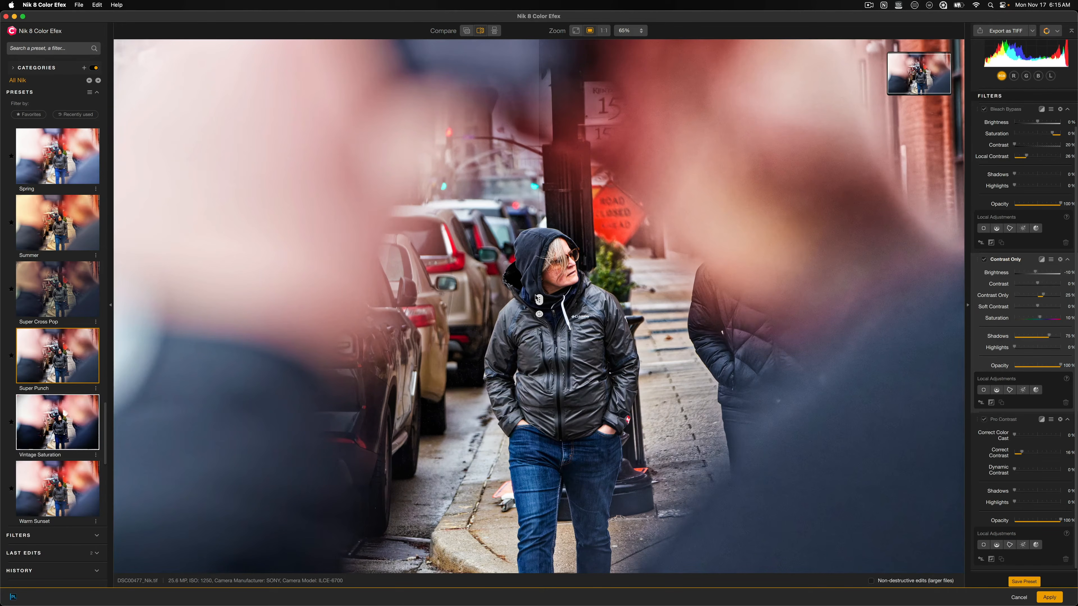
drag(540, 300, 912, 323)
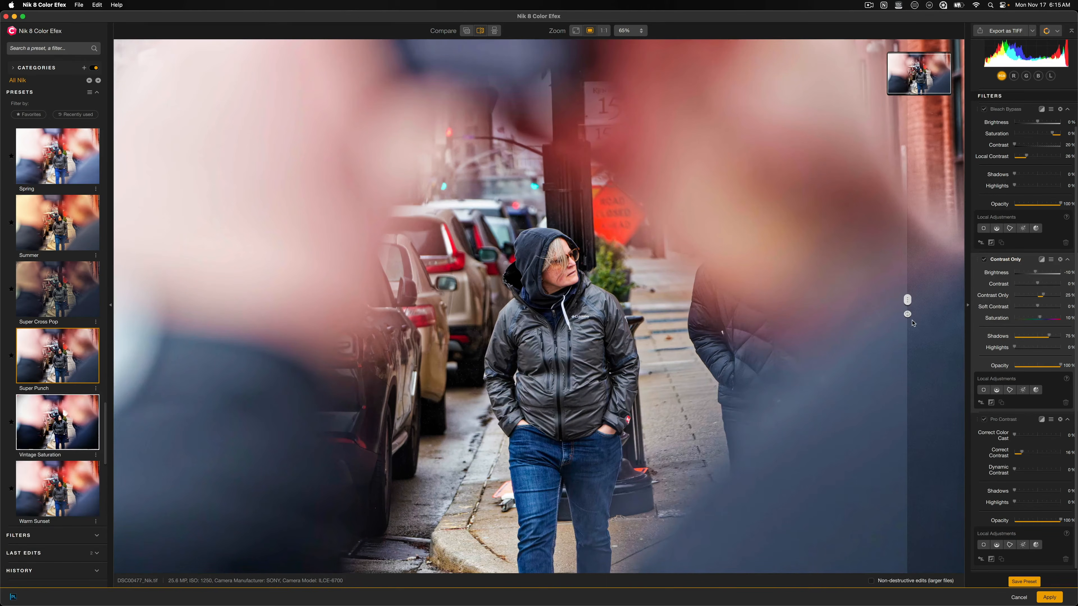
drag(908, 314, 279, 306)
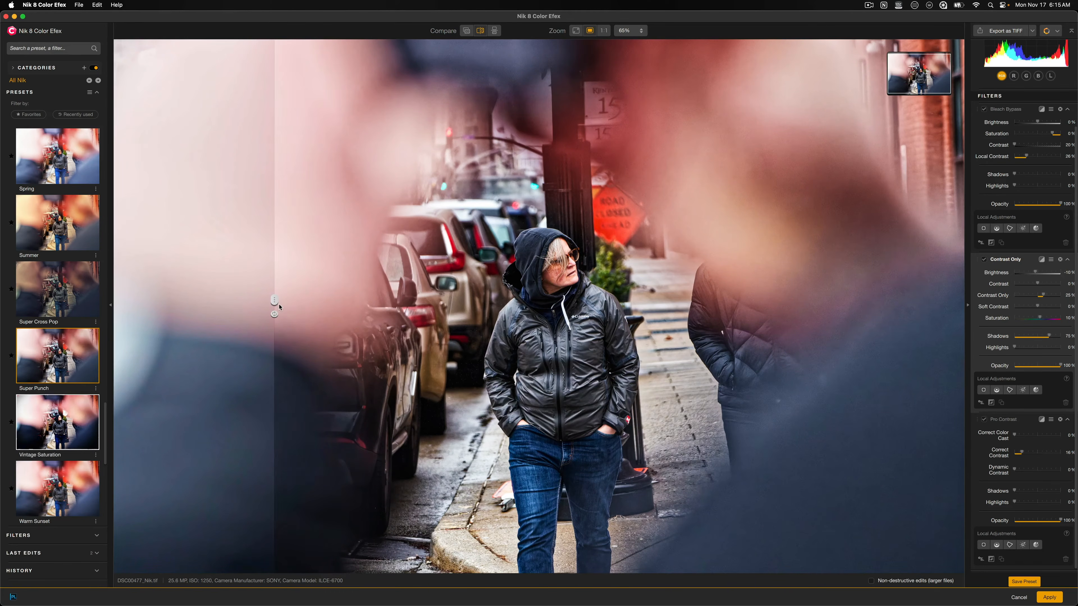
click(467, 31)
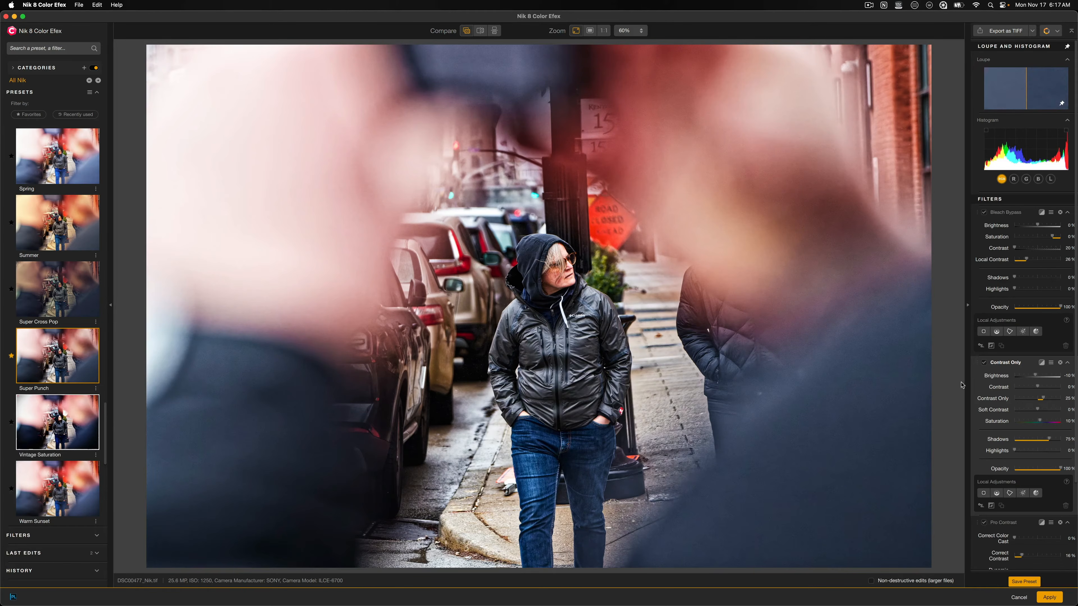
Switch the Bleach Bypass filter off and on to check its effect, and collapse its settings
click(1009, 215)
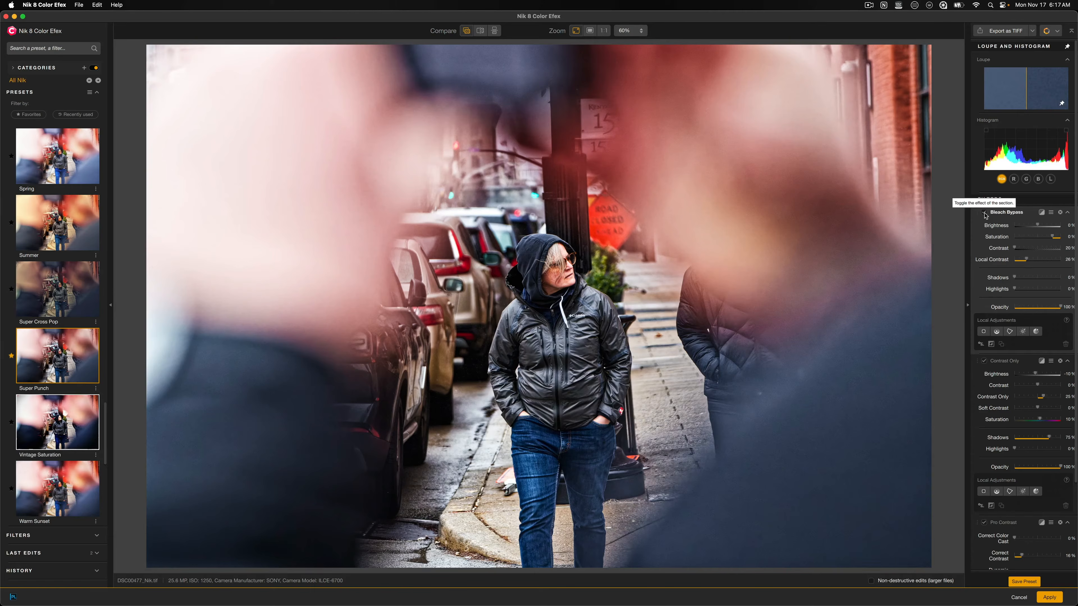
click(984, 213)
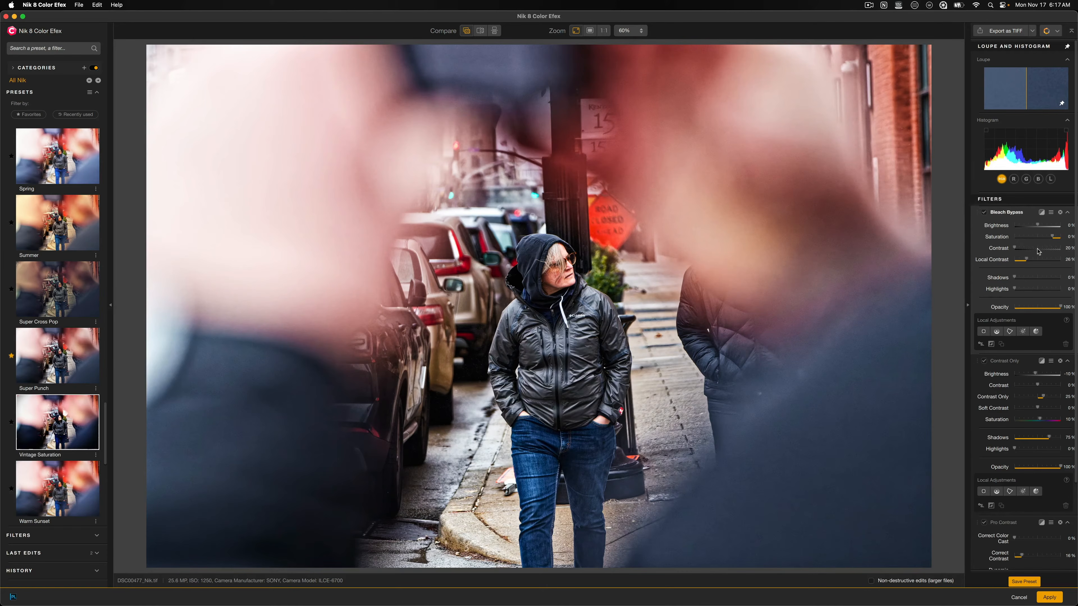
click(1004, 212)
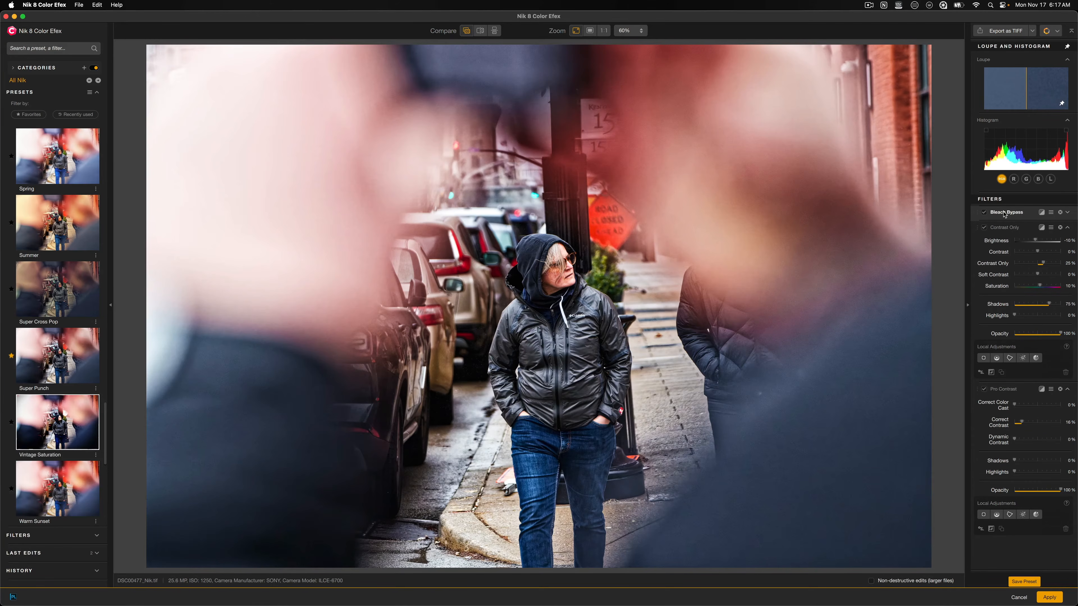
Preview the Contrast Only filter by switching it off and on and testing 23% opacity, restore 100% and collapse it
click(1001, 228)
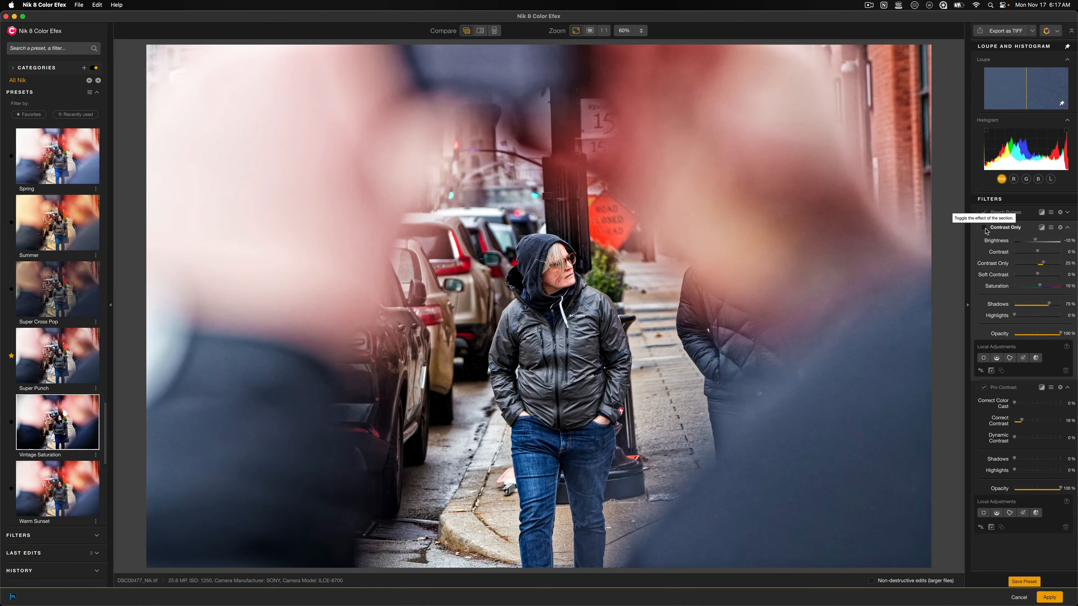
click(985, 229)
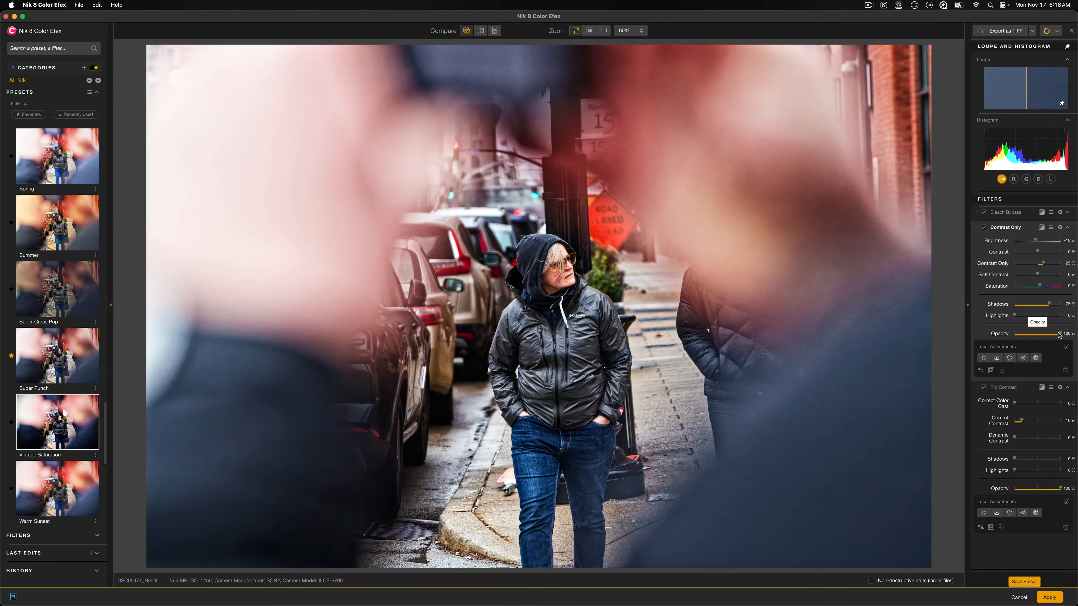
drag(1059, 335, 1026, 335)
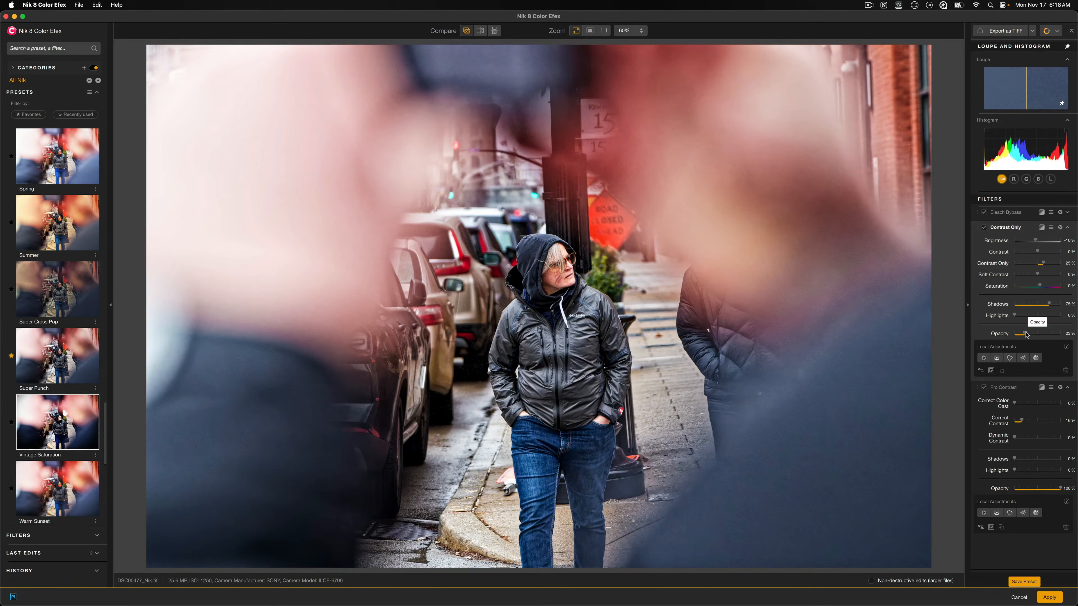
drag(1026, 334, 1061, 335)
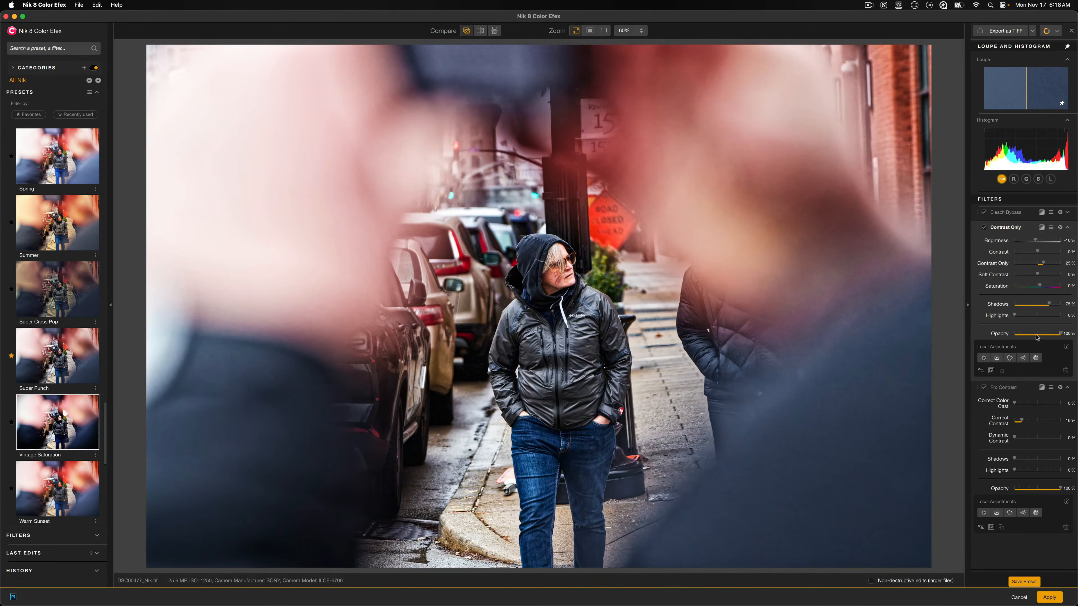
click(1002, 228)
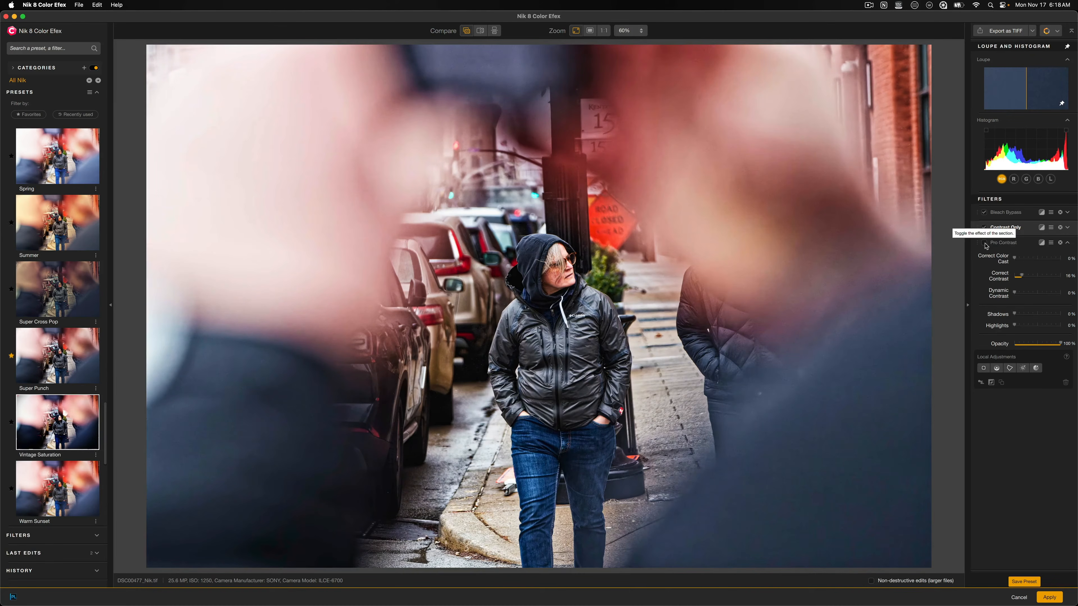
Disable the Pro Contrast filter after toggling it to check its effect, and collapse its settings
click(985, 244)
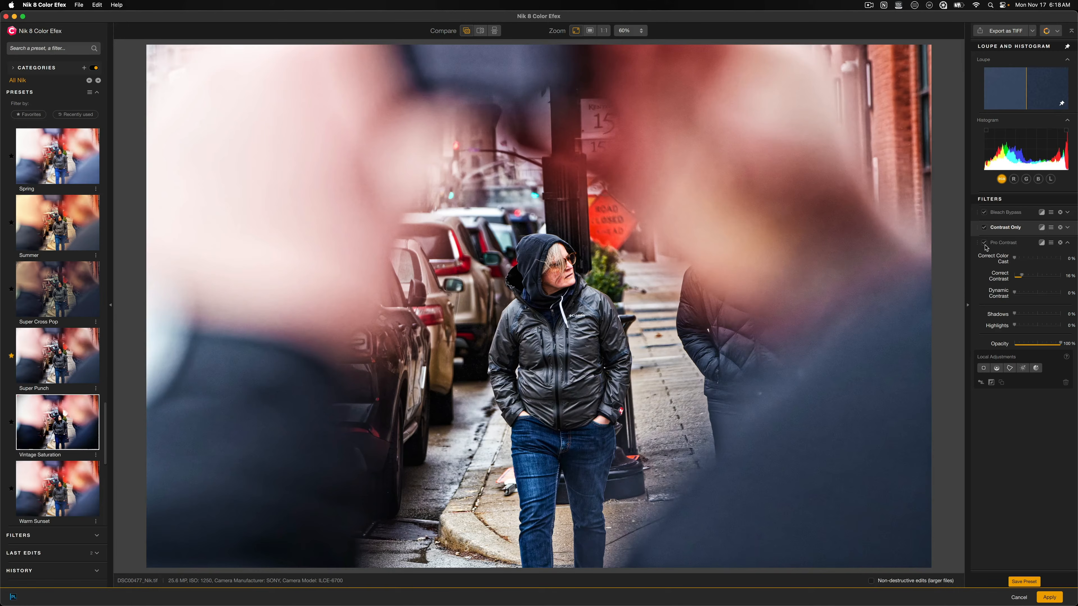
click(985, 244)
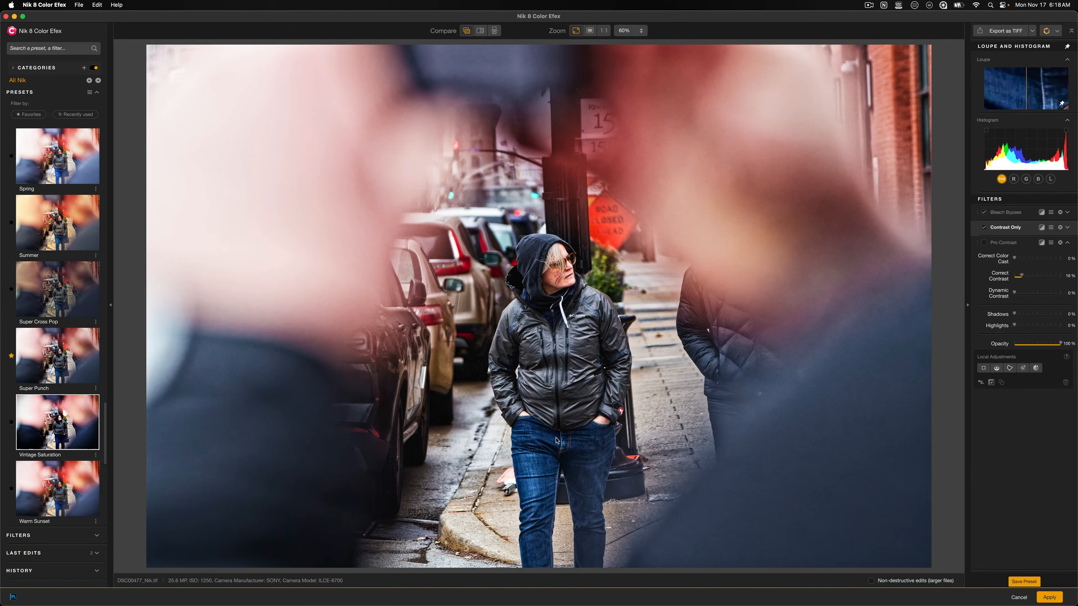
click(1008, 245)
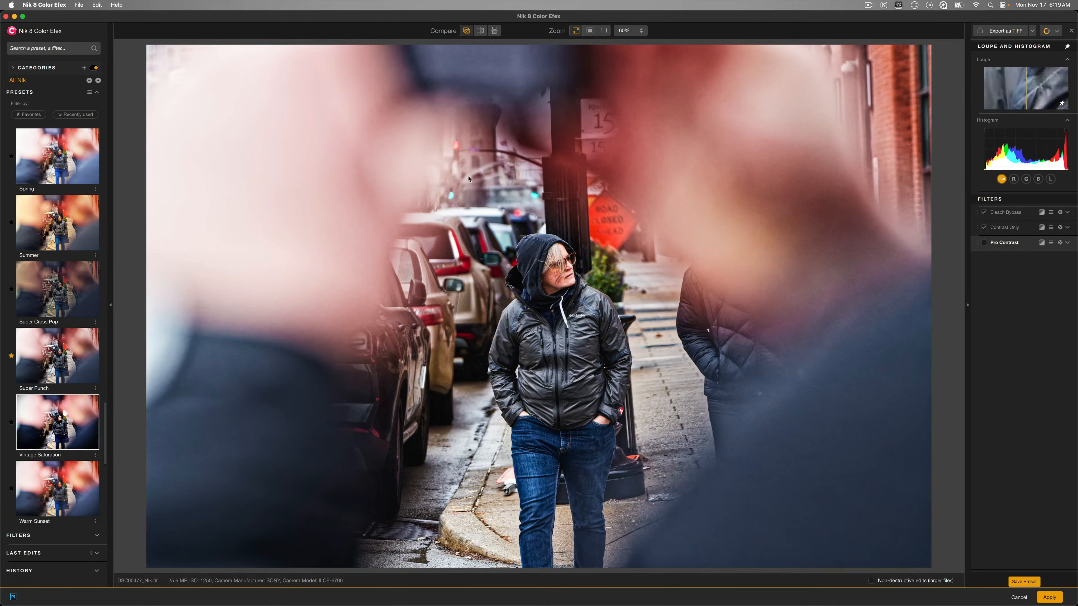
Quick-compare the filtered photo with the original and apply the edits, returning to DxO PhotoLab
click(467, 34)
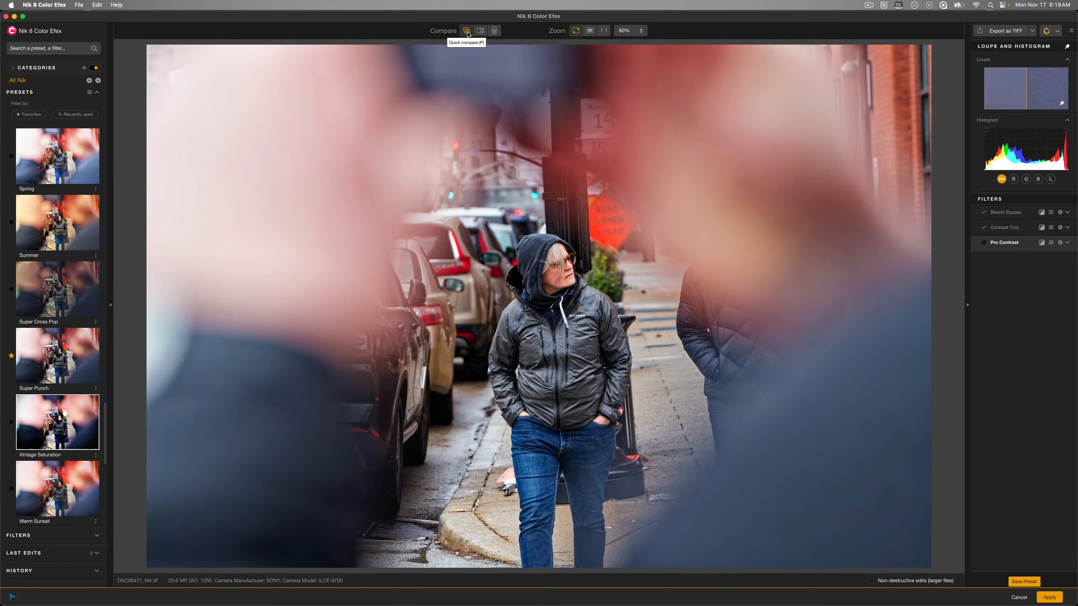
click(468, 34)
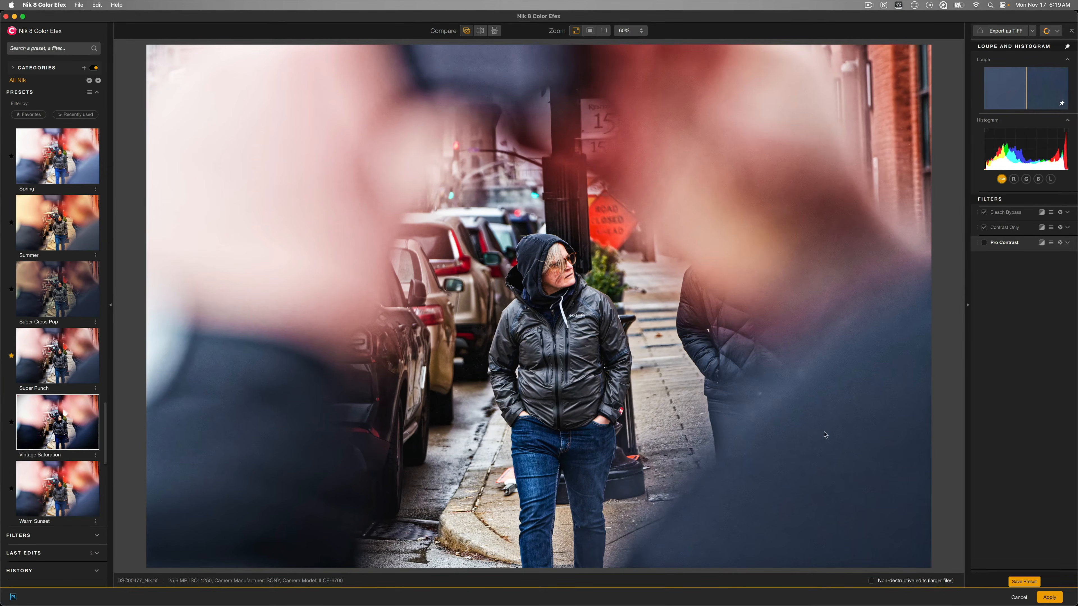
click(1050, 597)
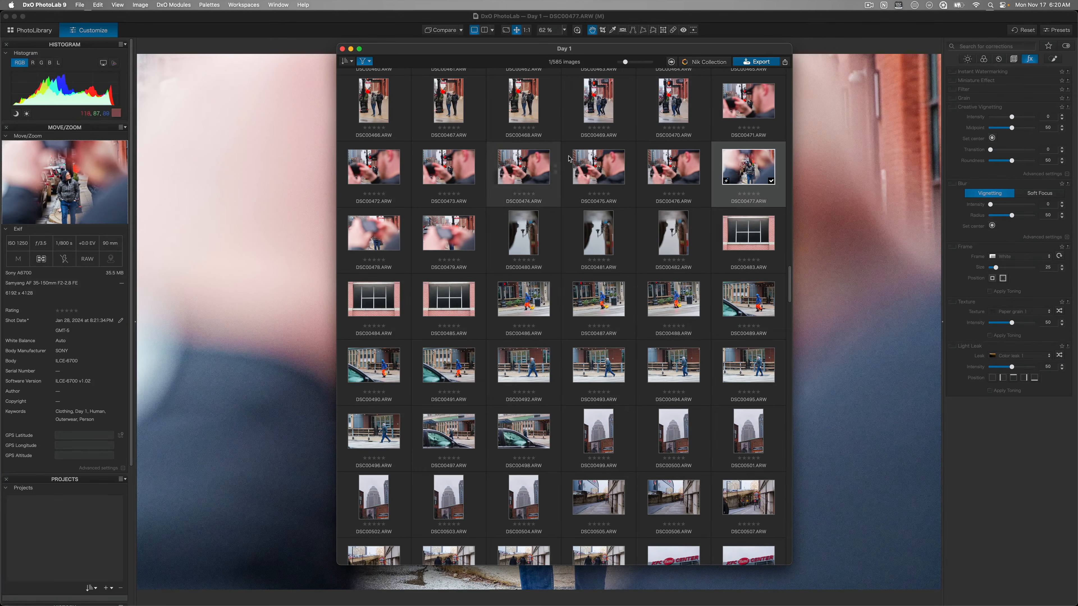
Remove the RAW Images filter from the Day 1 image browser and find the DSC00477_Nik.tif thumbnail
click(370, 64)
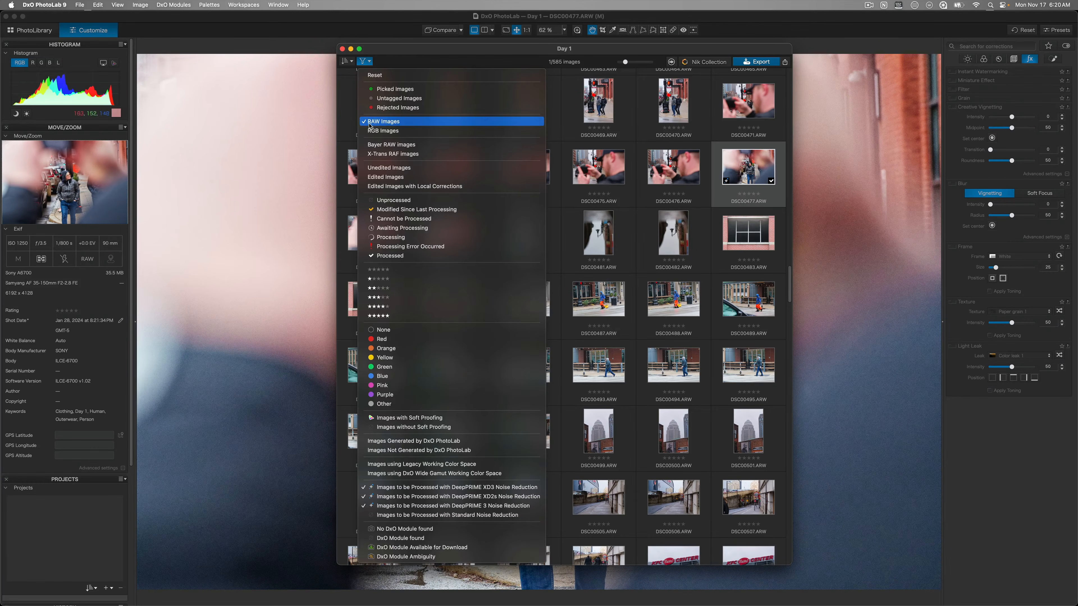
click(386, 123)
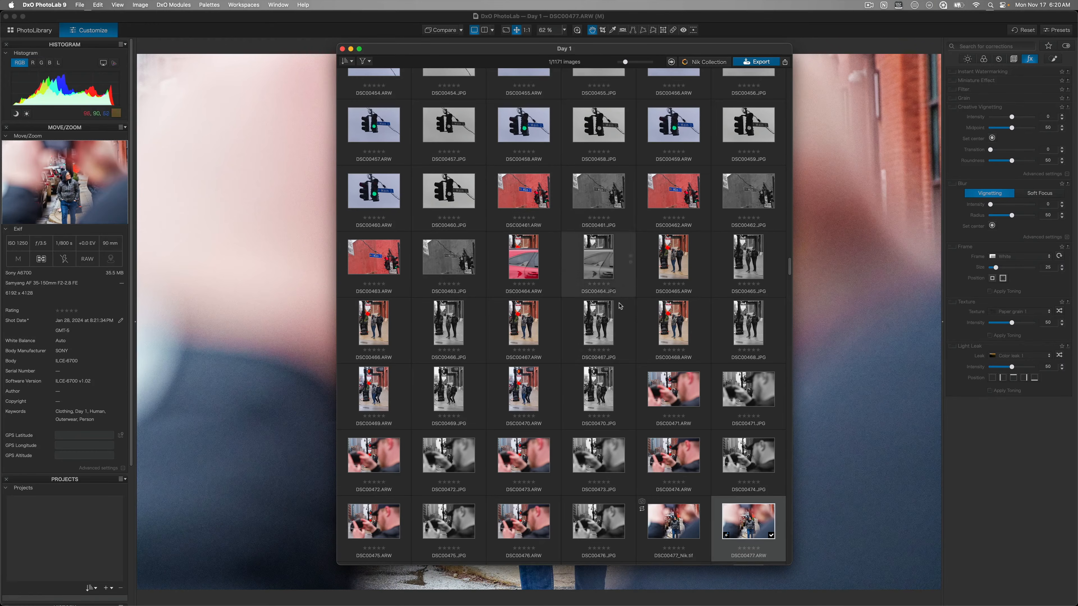
scroll(611, 297, down, 2)
scroll(620, 309, down, 6)
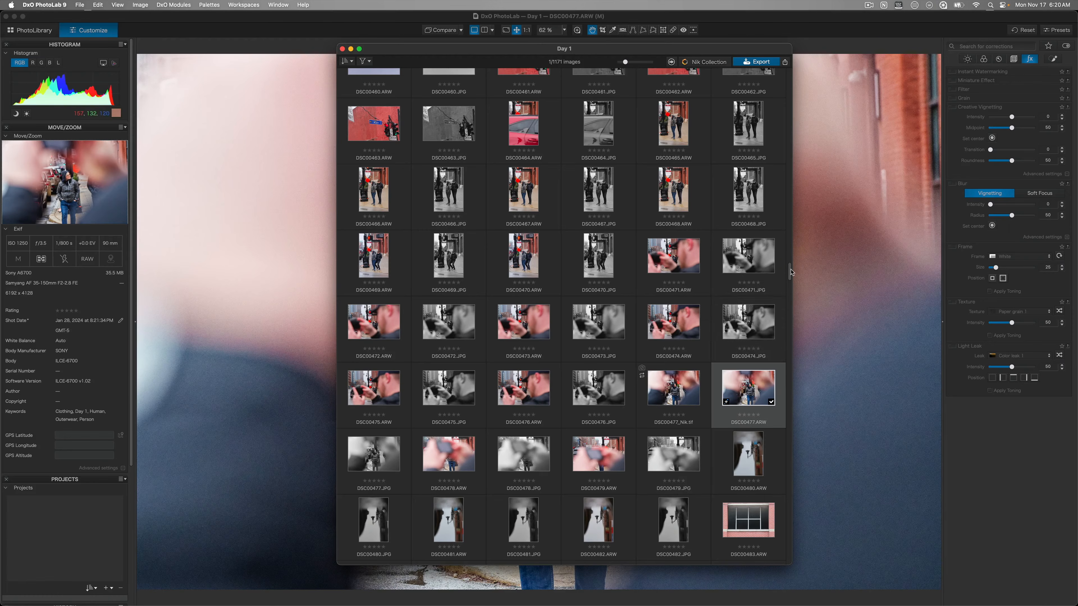
scroll(790, 272, down, 1)
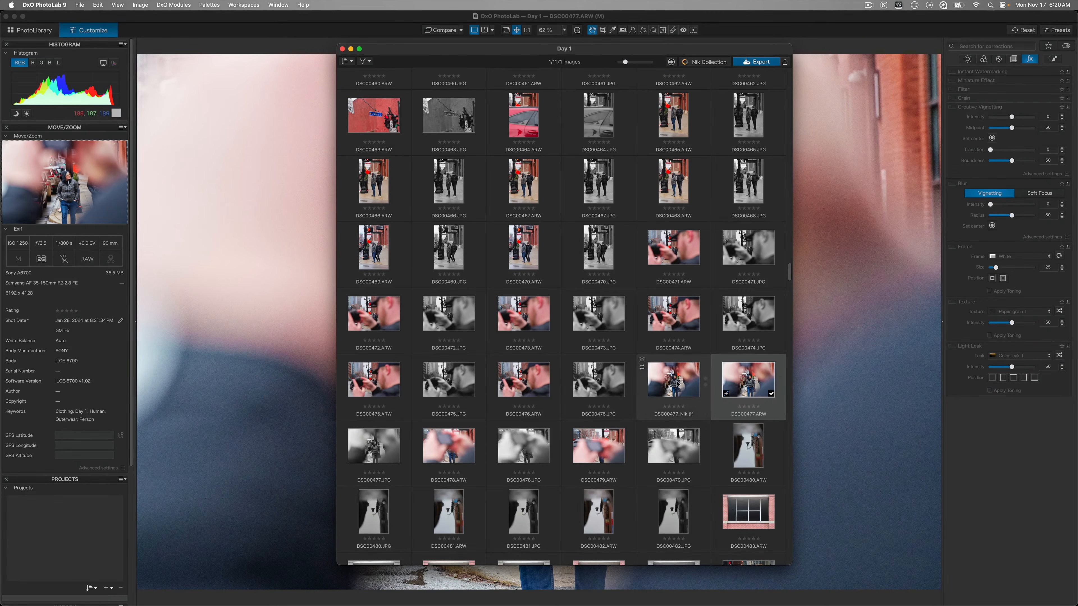
Open DSC00477_Nik.tif for editing and move the image browser window away from the photo
click(665, 382)
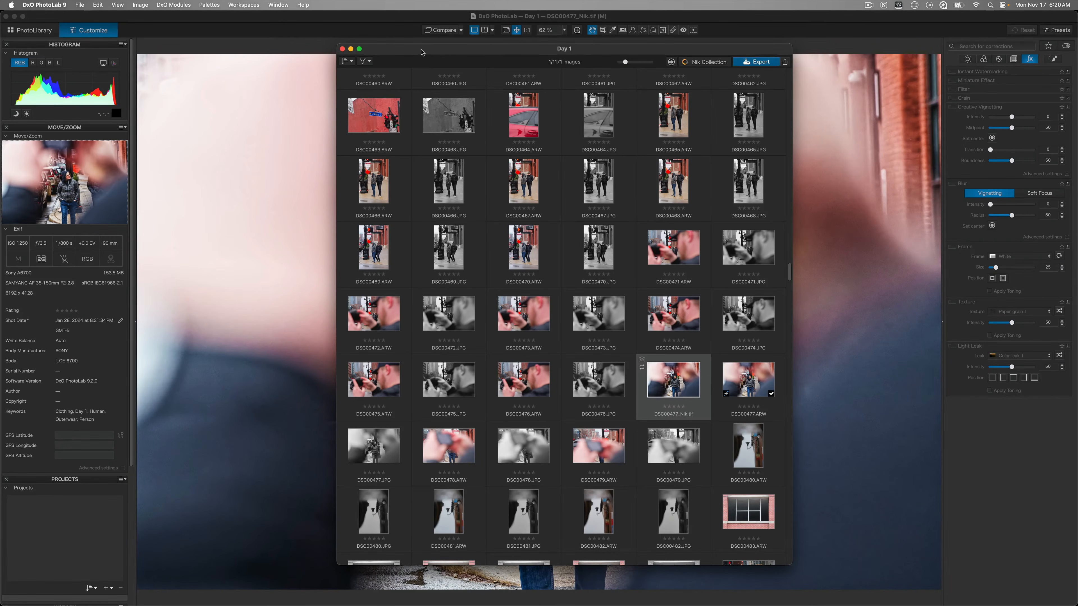
drag(421, 52, 1077, 52)
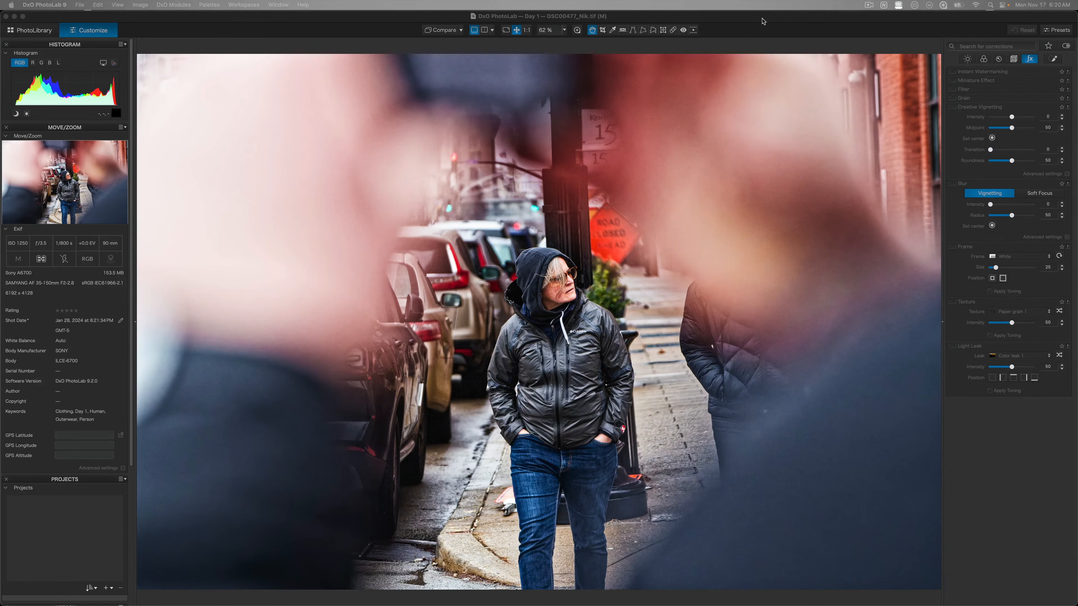
click(751, 89)
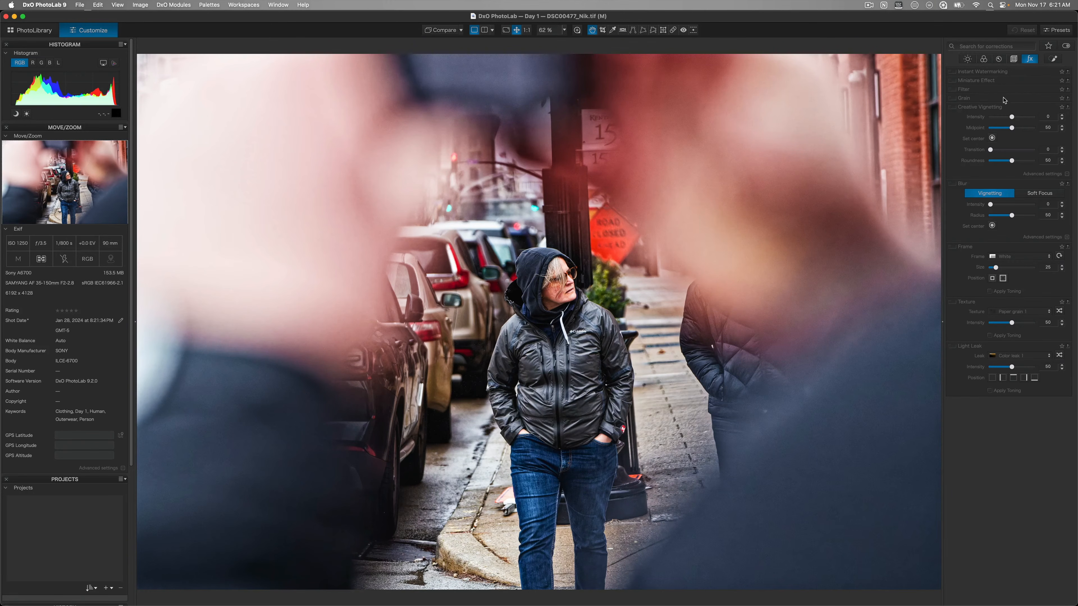
Enable the Grain effect with the Color Positive Film category and the Fuji Provia 400F film
click(981, 100)
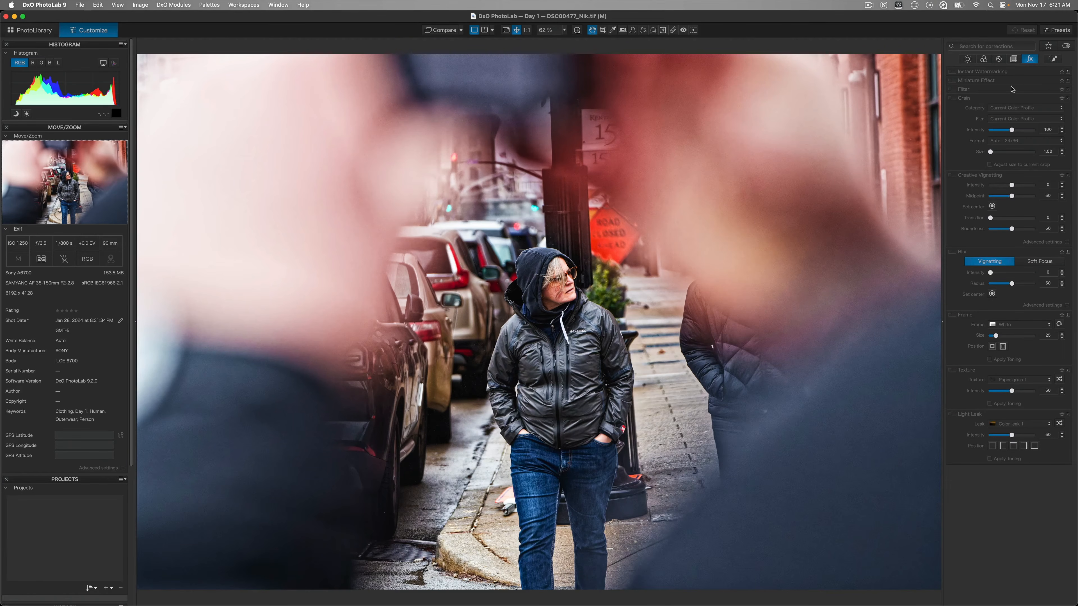
click(953, 98)
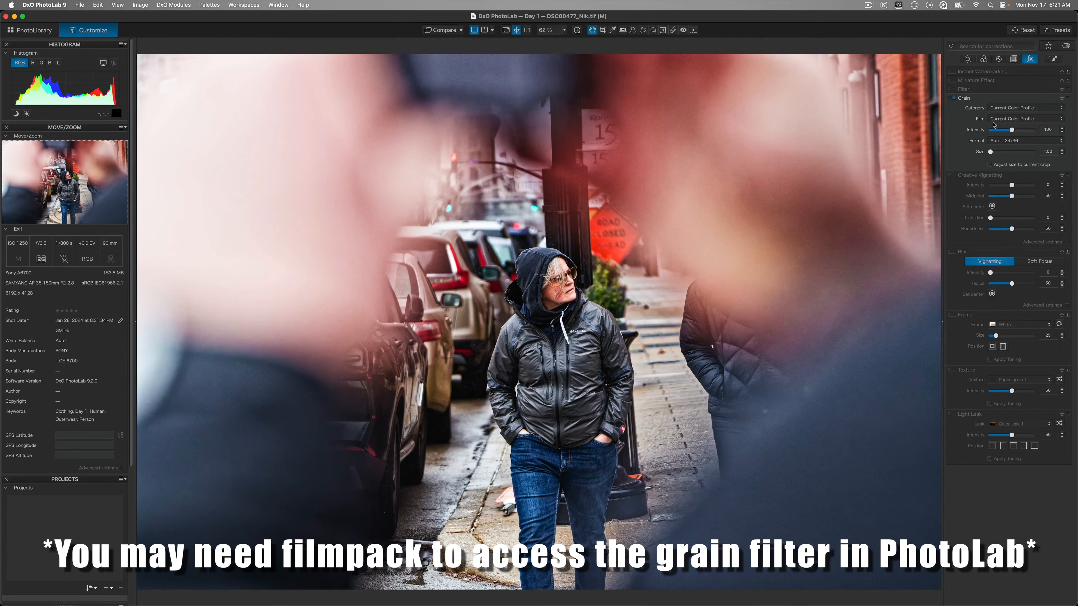
click(1002, 109)
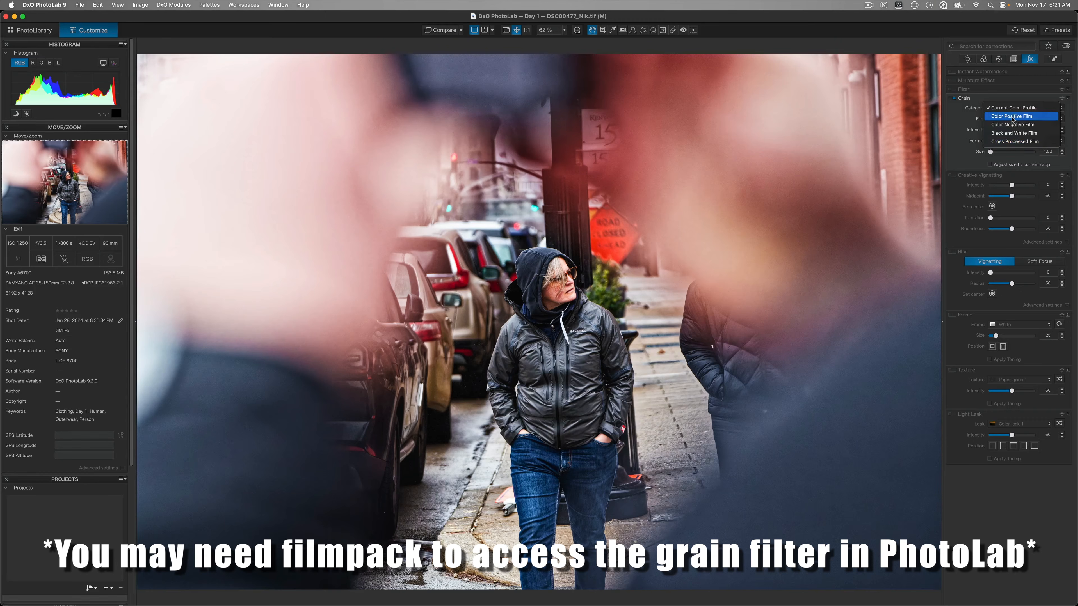
click(1012, 118)
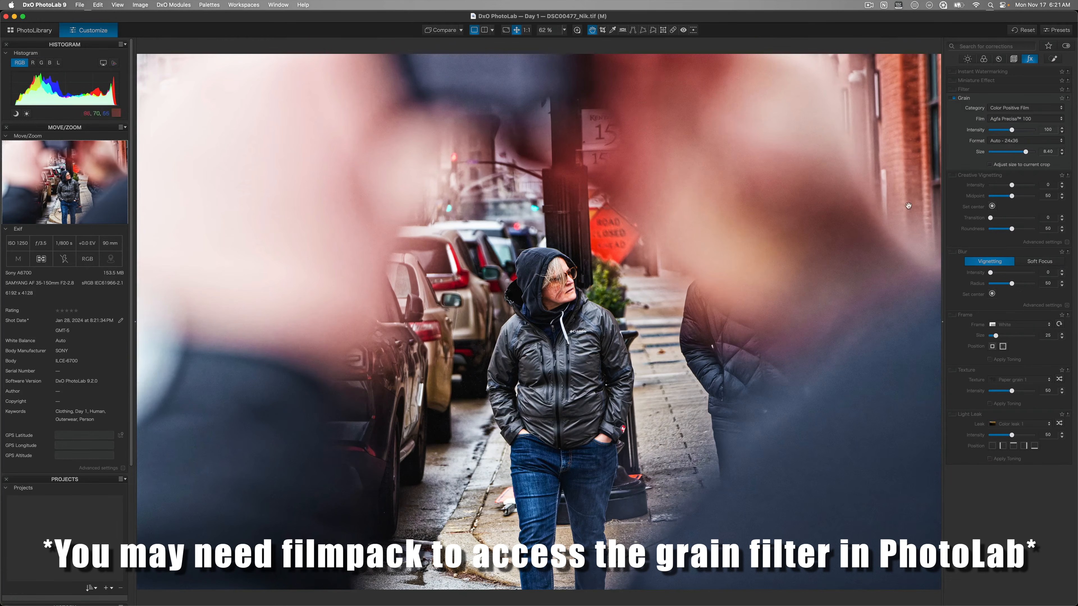
click(1019, 120)
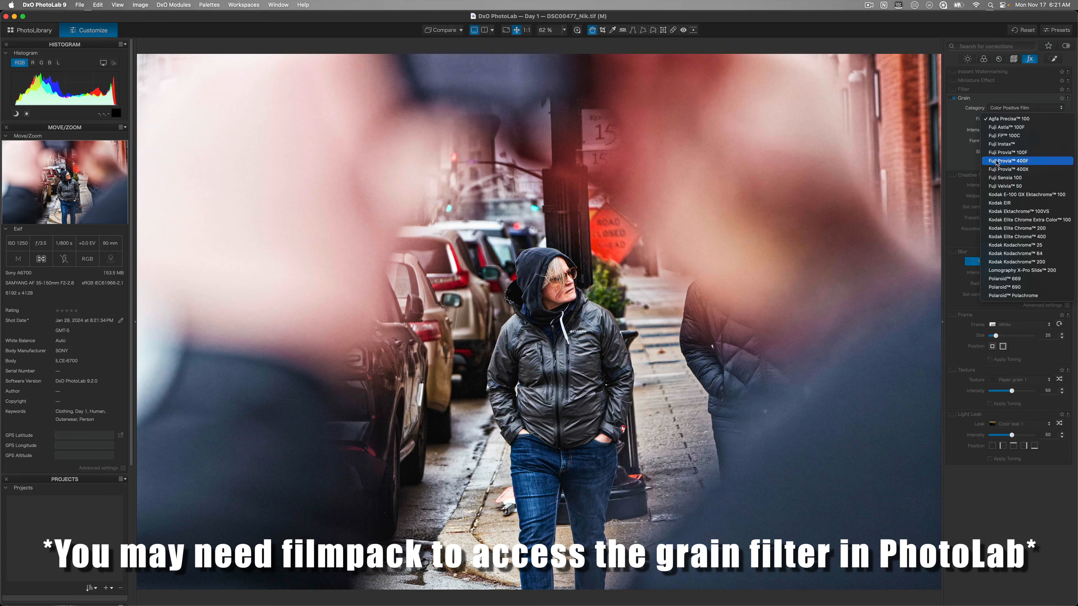
click(1023, 162)
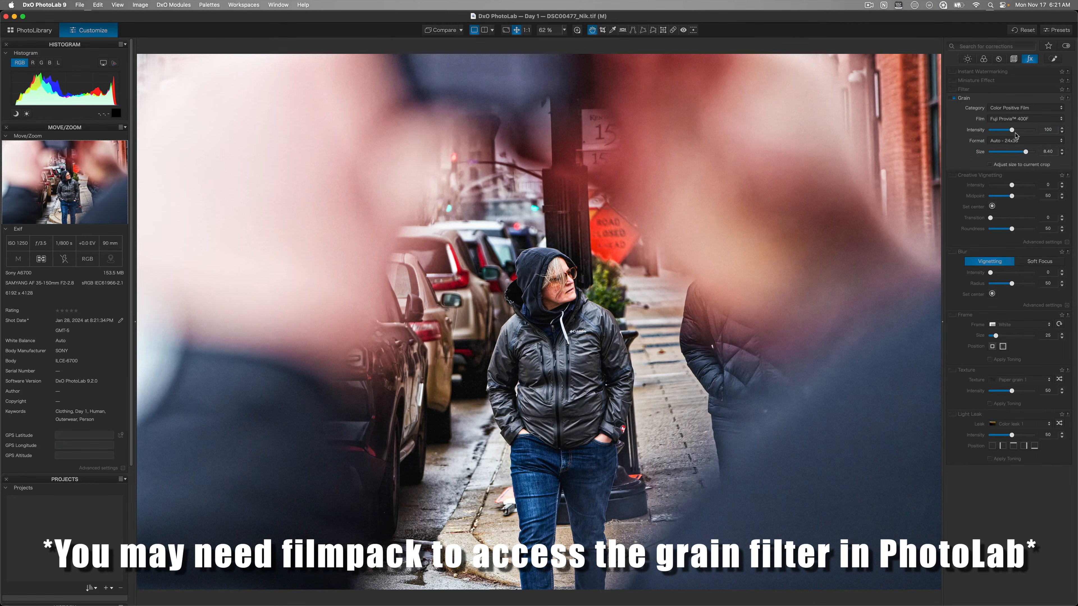
Raise the grain intensity to 177 and compare the photo with the grain switched off and on
drag(1013, 132, 1032, 132)
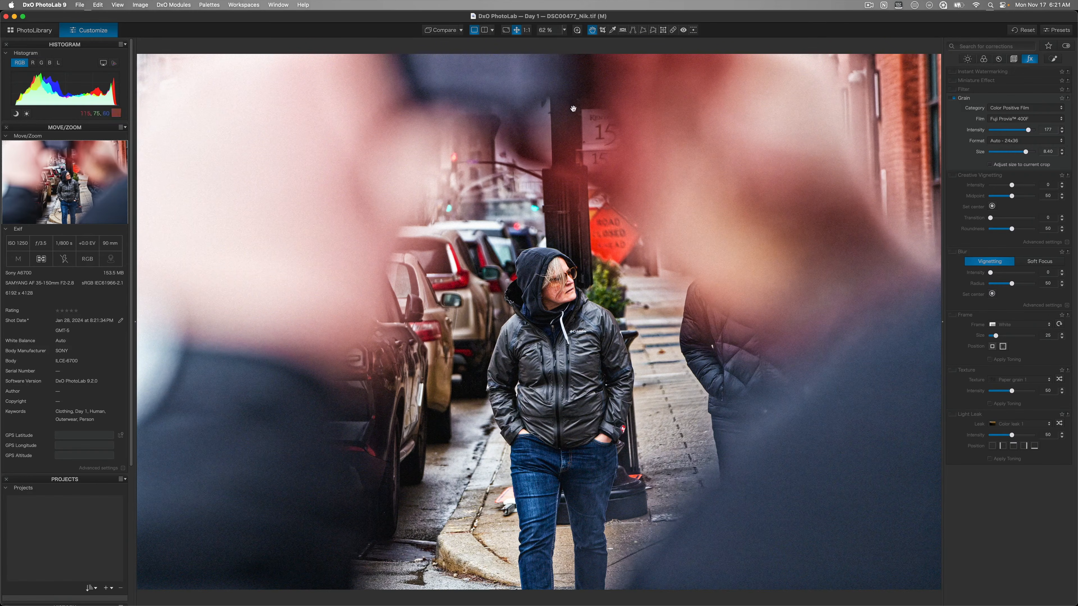
click(954, 99)
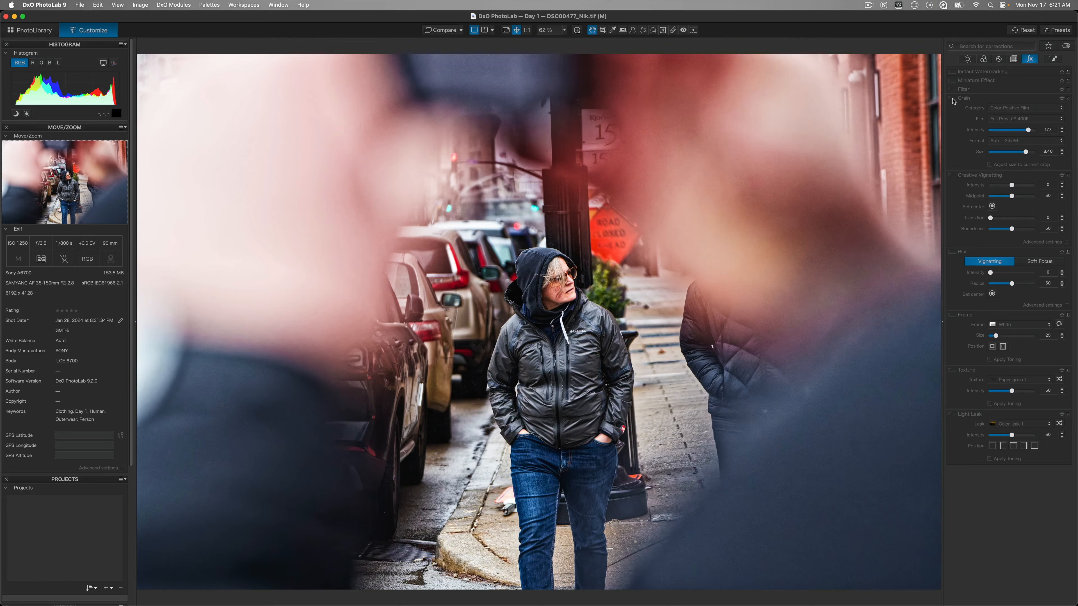
click(953, 99)
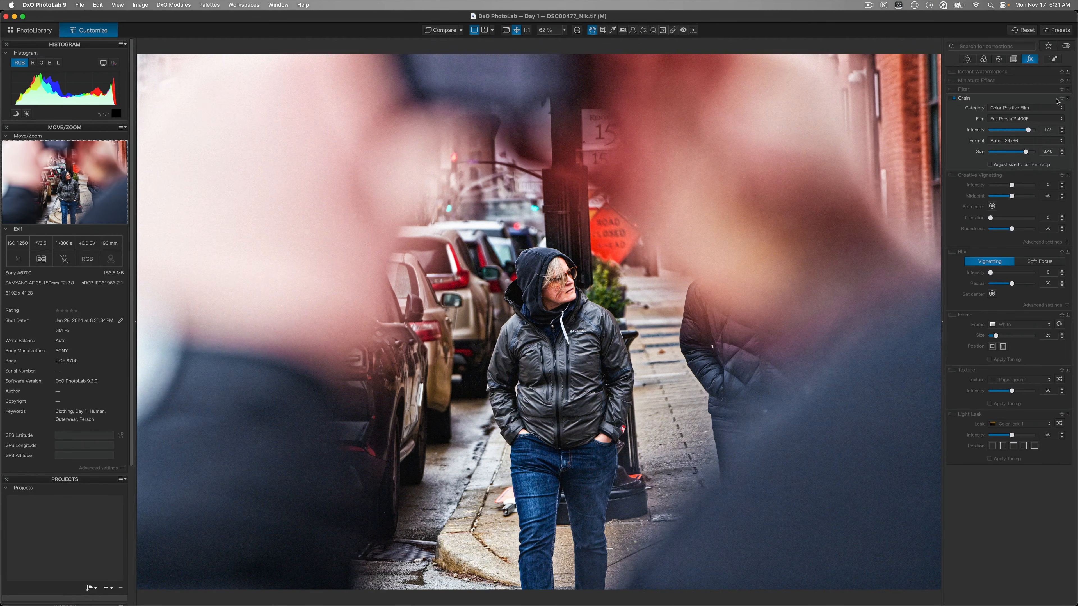
Add a Graduated Filter local adjustment across the photo's blurred right side and set its exposure to -0.80
click(1053, 60)
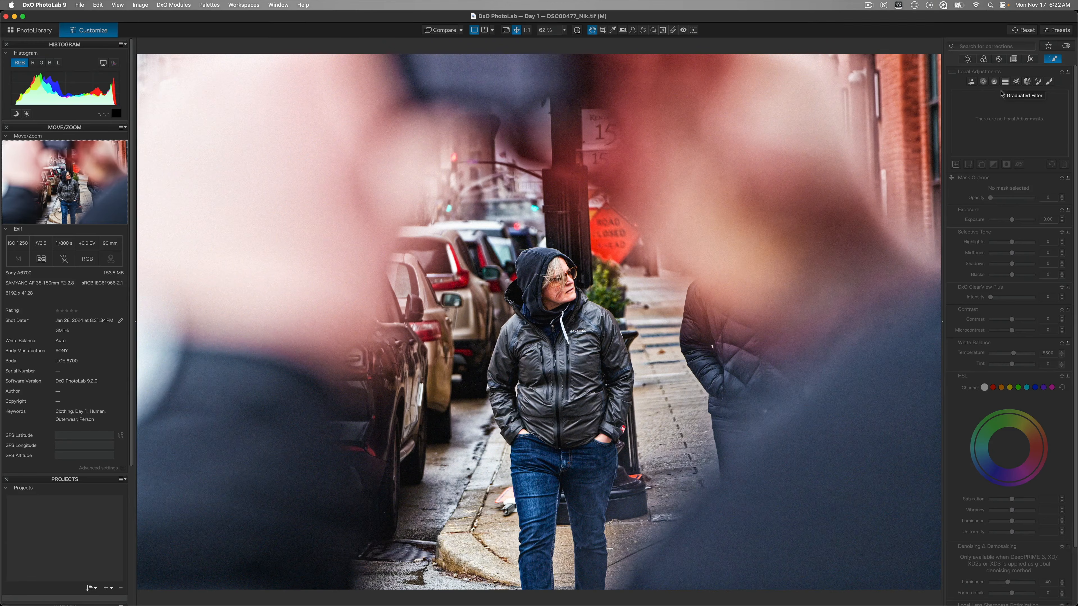
click(1004, 83)
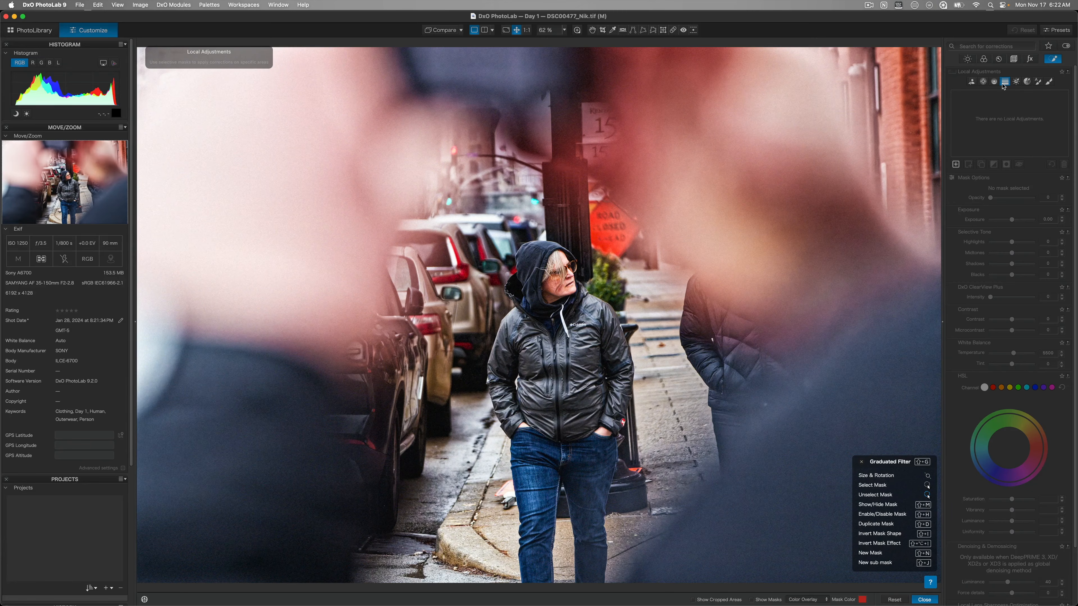
drag(810, 187, 755, 254)
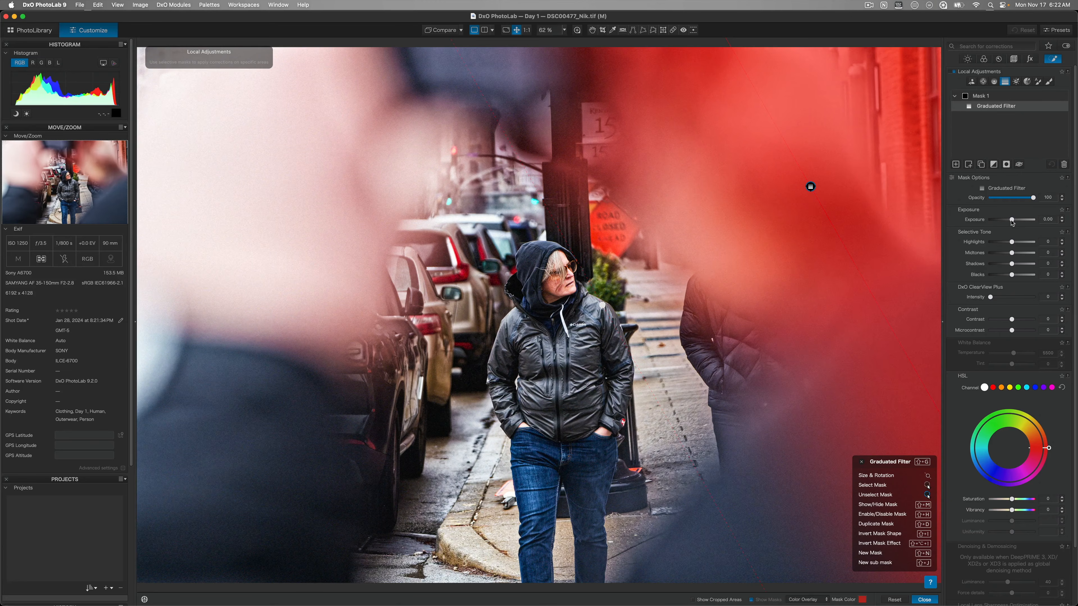
drag(1012, 221, 1007, 221)
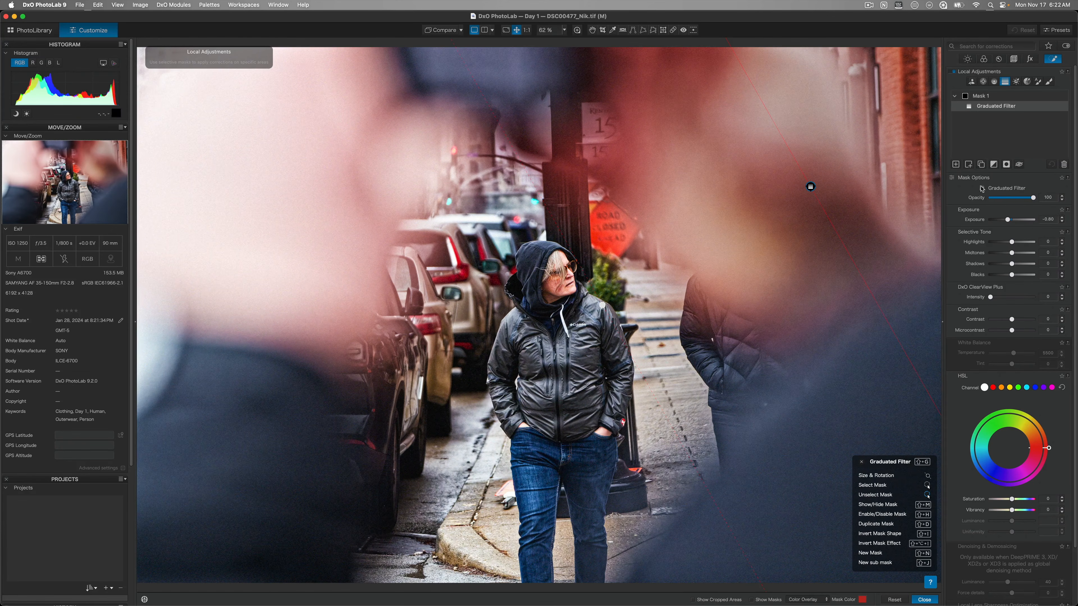
Add a second graduated filter as a sub mask over the photo's left side, set exposure to -1.24 and finish the local adjustments
click(969, 166)
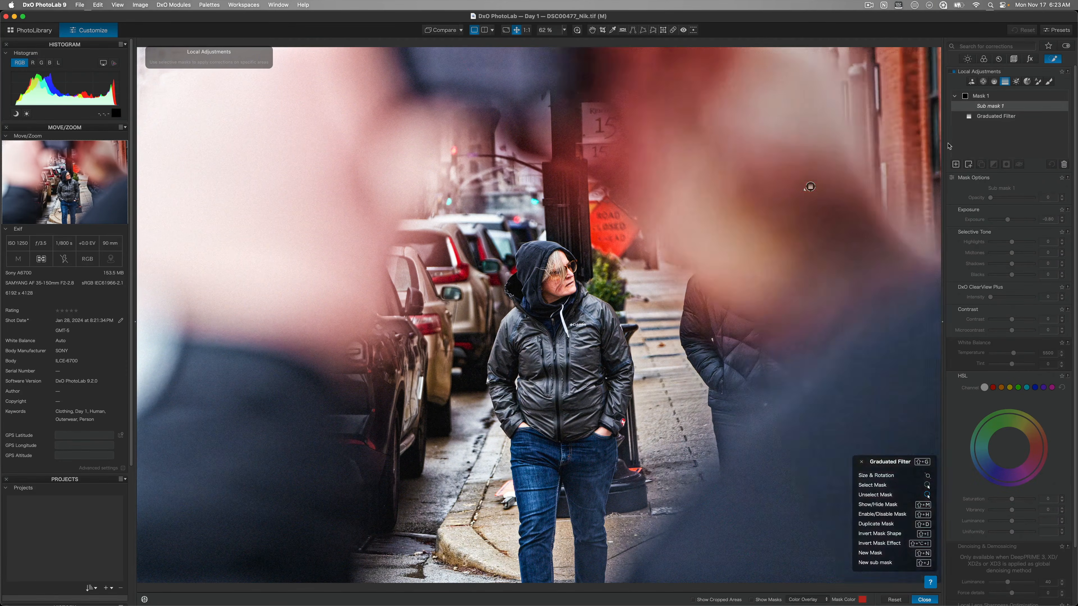
mouse_move(264, 308)
mouse_down()
mouse_move(321, 304)
mouse_move(423, 329)
mouse_move(464, 397)
mouse_up()
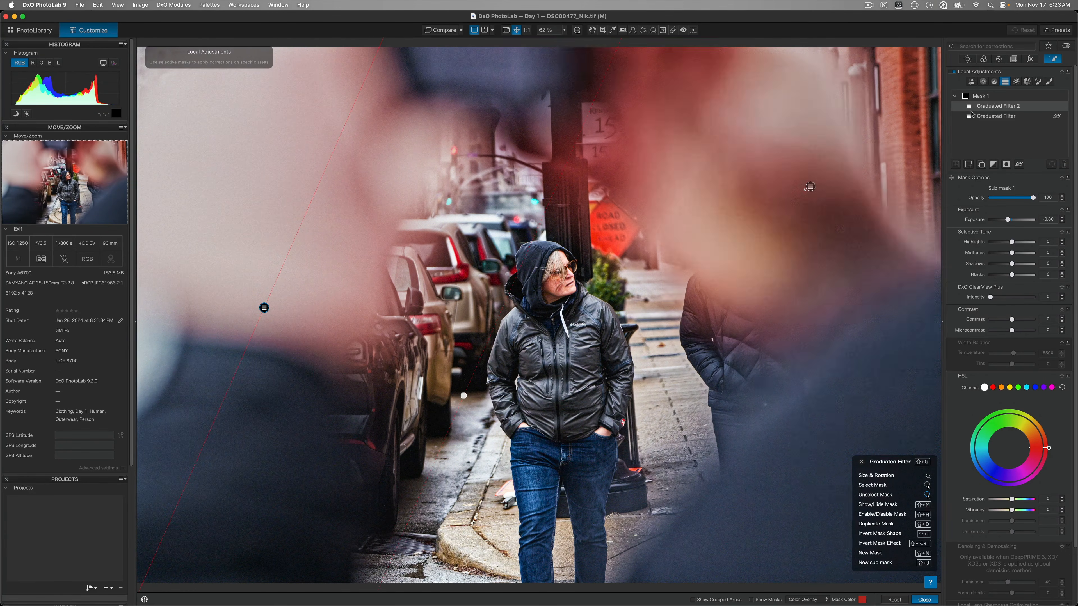
mouse_move(972, 113)
drag(1008, 221, 1005, 222)
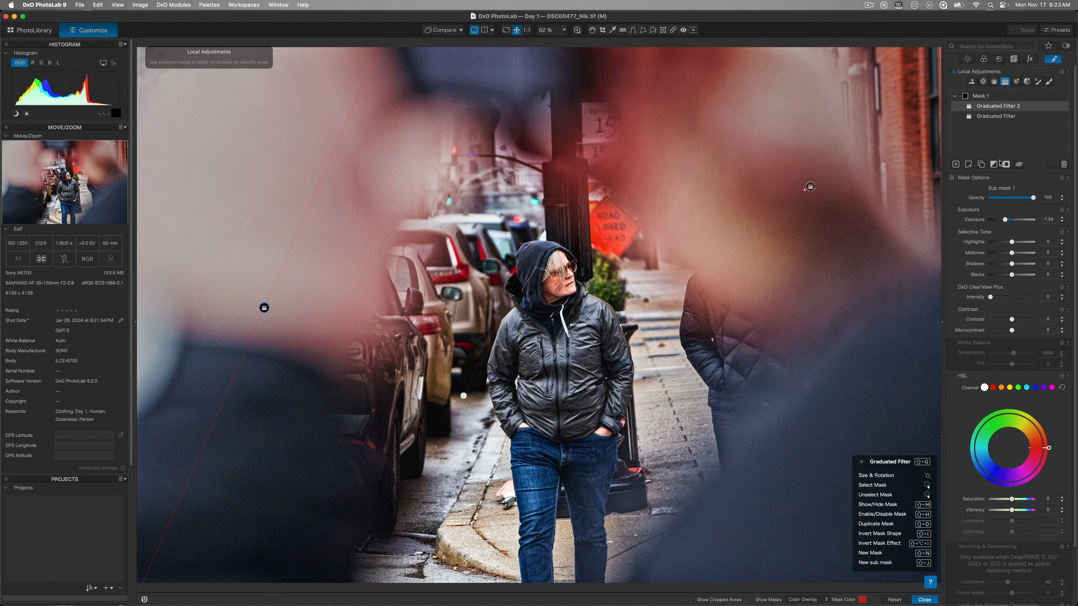
click(929, 601)
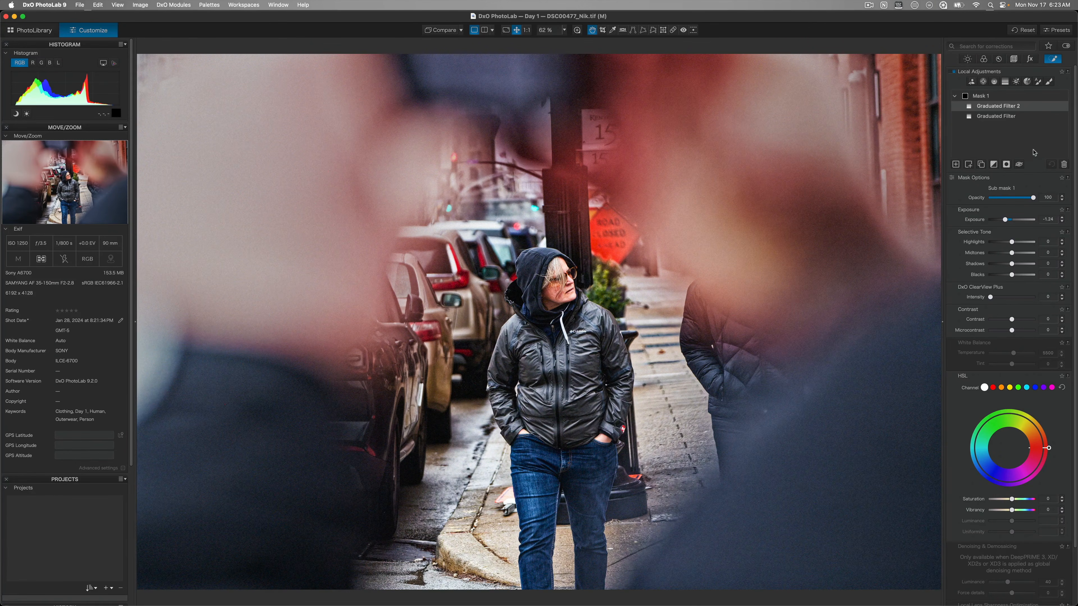